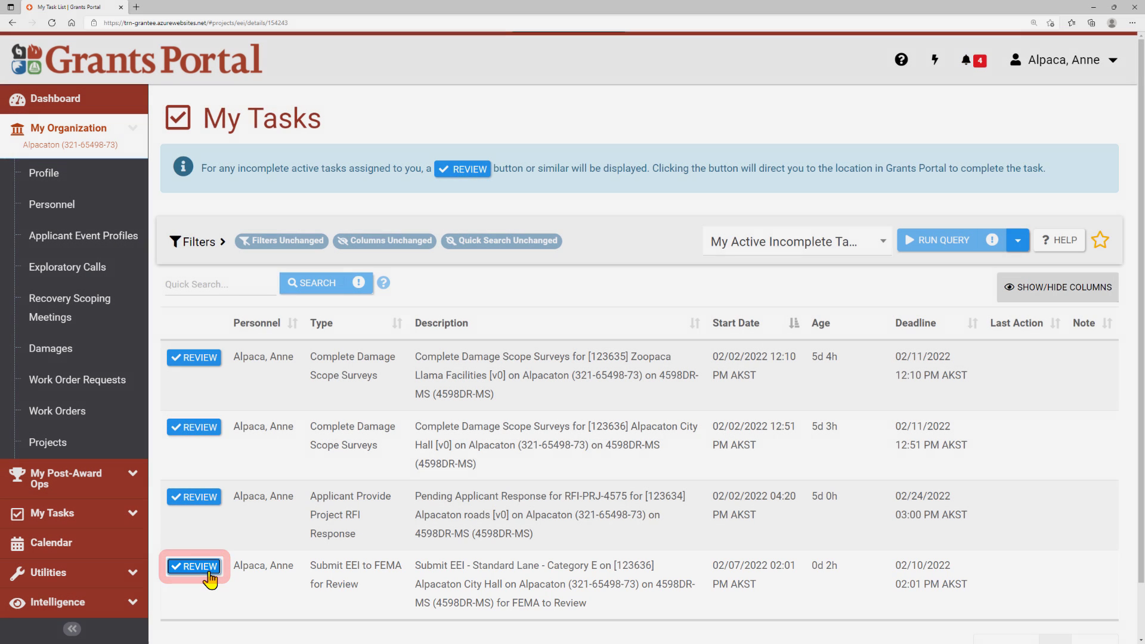
Review the Submit EEI task for Alpacaton City Hall, then open the list of Essential Elements of Information
left_click(209, 574)
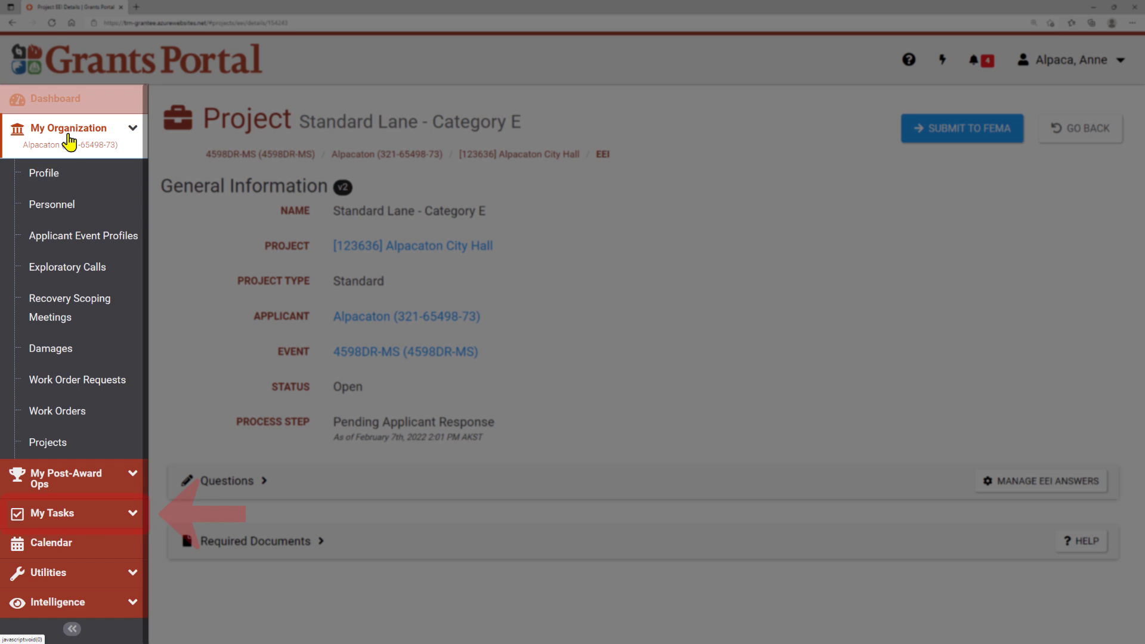
left_click(62, 520)
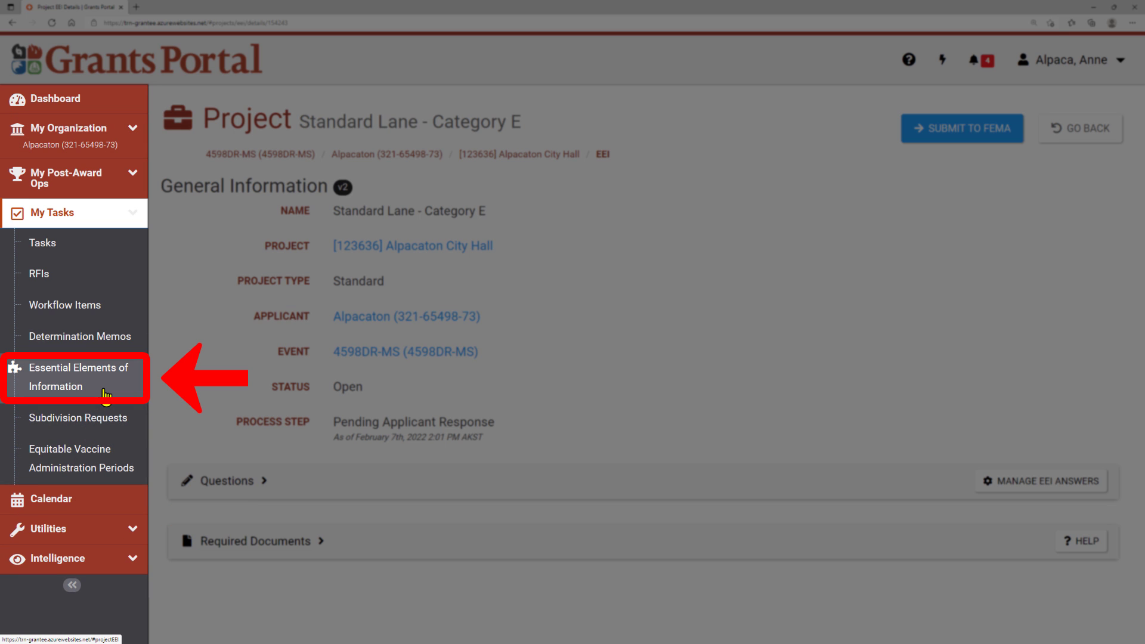
left_click(104, 395)
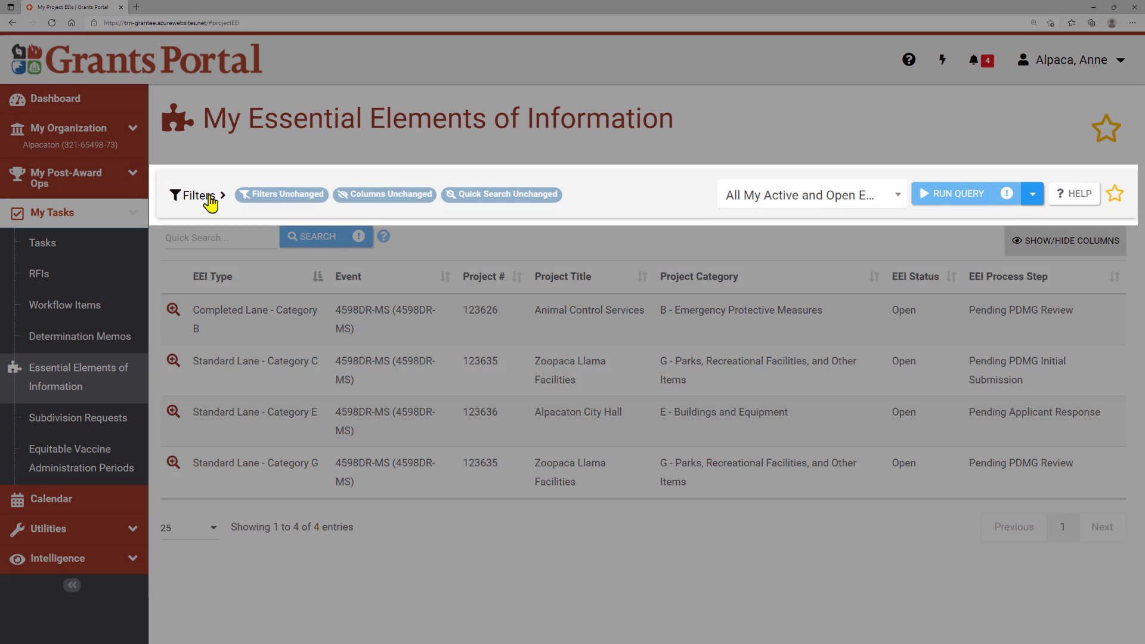
Examine the filter options of the Essential Elements of Information list, including EEI Status, and collapse them again
left_click(206, 197)
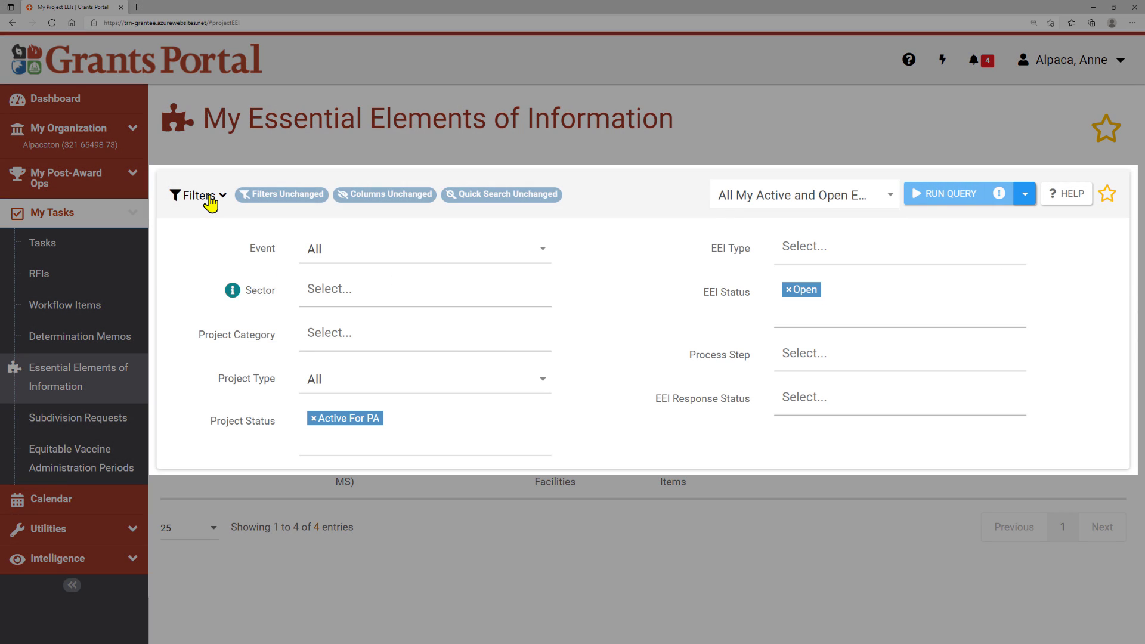
left_click(784, 306)
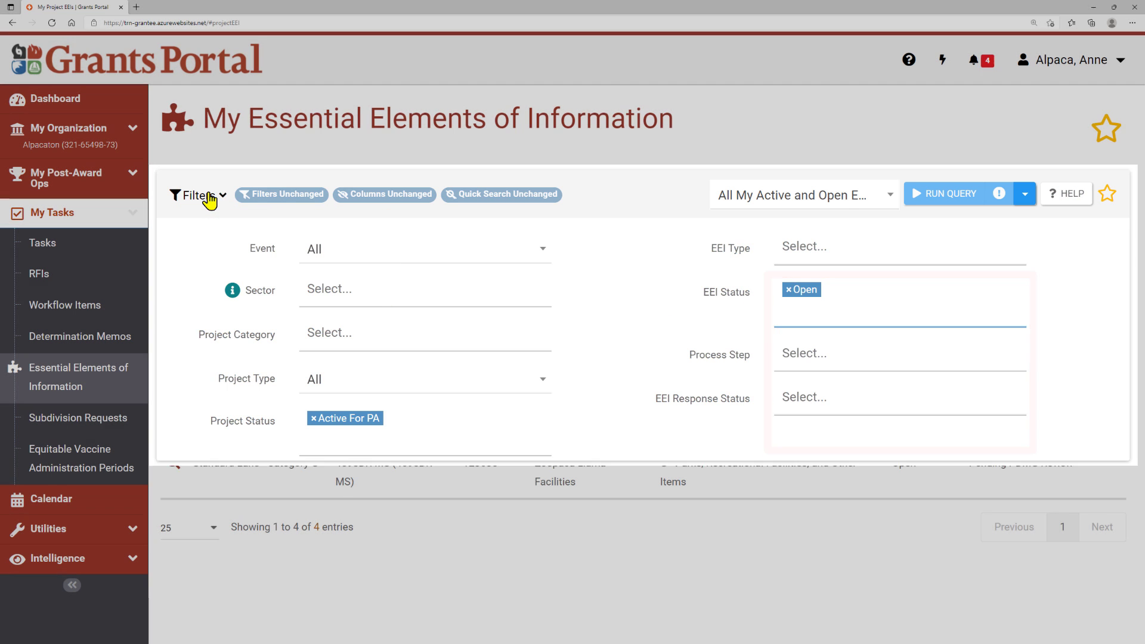
left_click(213, 197)
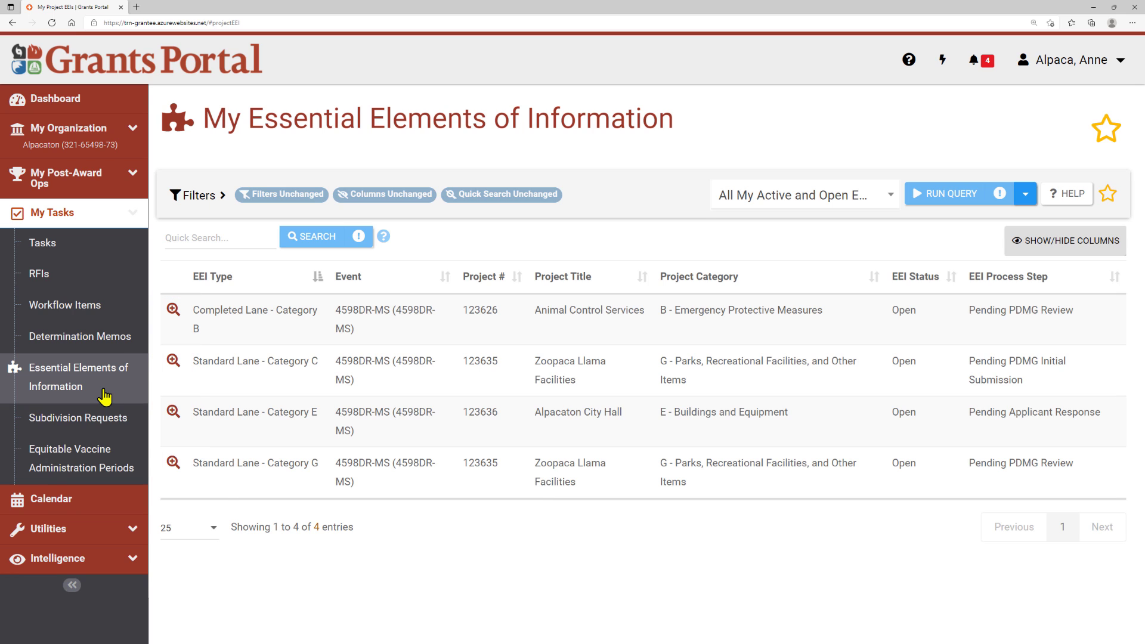
Open the Standard Lane - Category E EEI for Alpacaton City Hall and expand its Required Documents and Questions sections
left_click(172, 413)
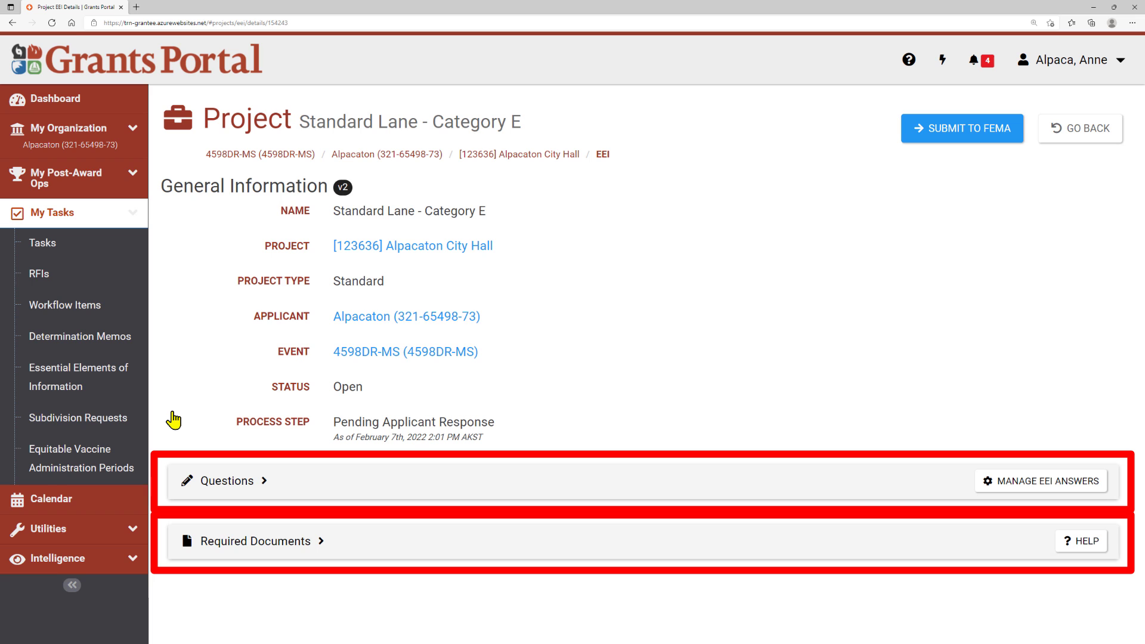
left_click(321, 540)
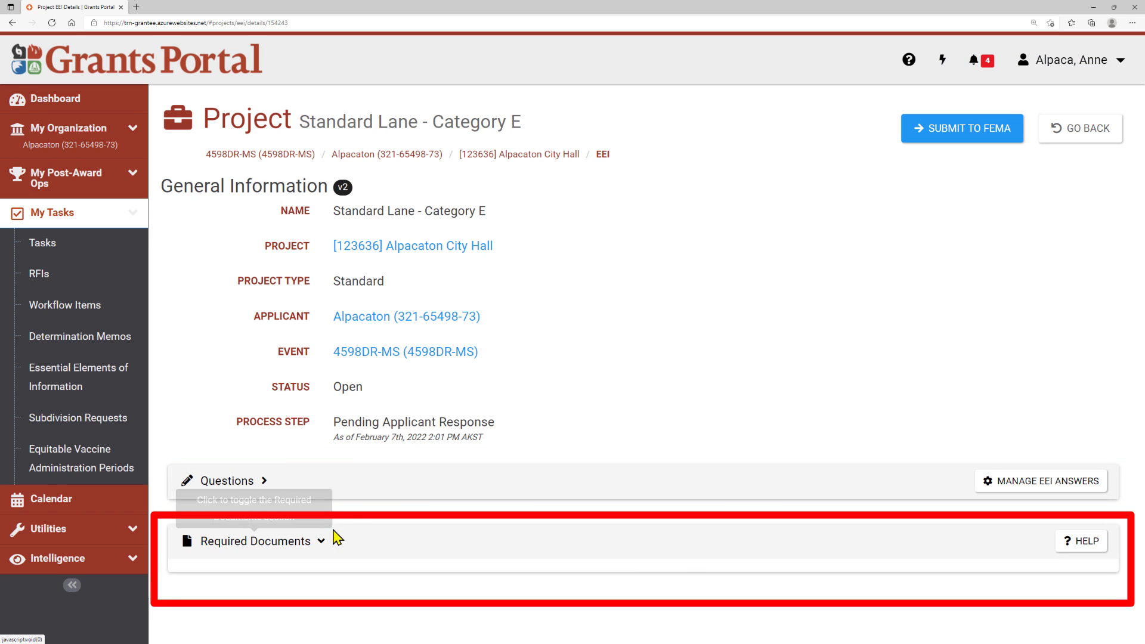
left_click(263, 481)
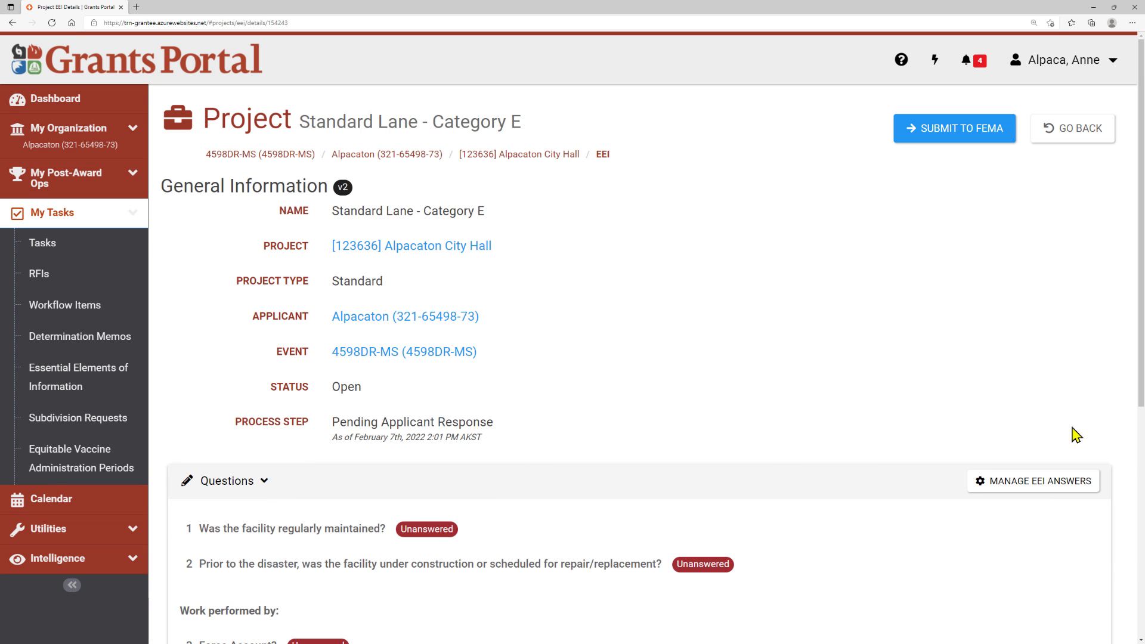
left_click_drag(1139, 413, 1141, 634)
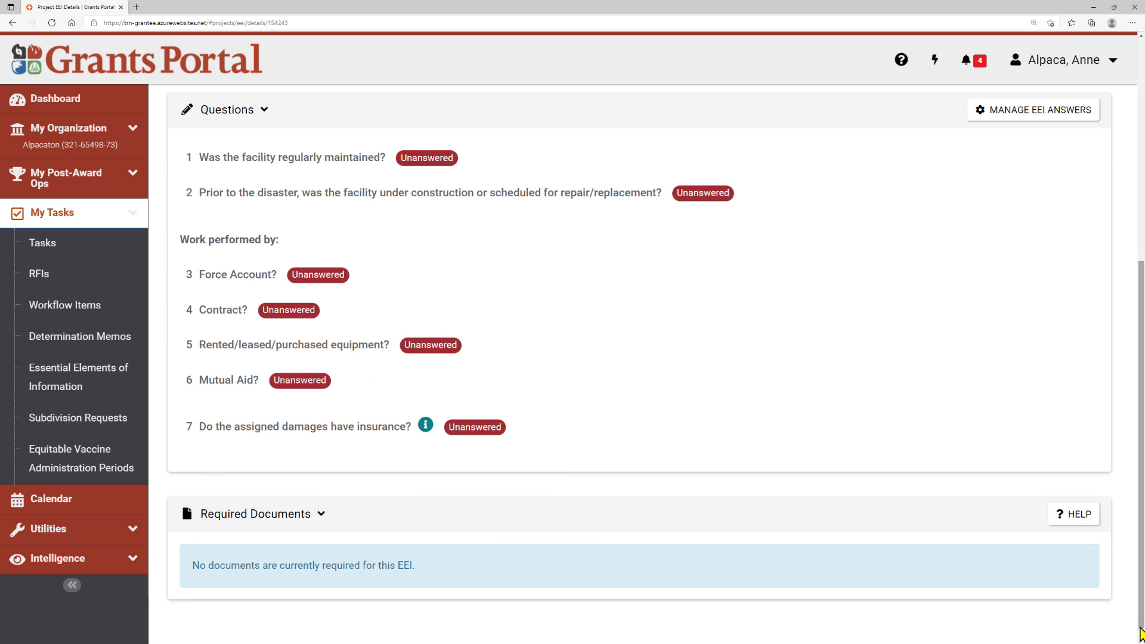
Open the EEI answers for editing and answer Yes to regular facility maintenance and No to construction or scheduled repair before the disaster
left_click(1040, 121)
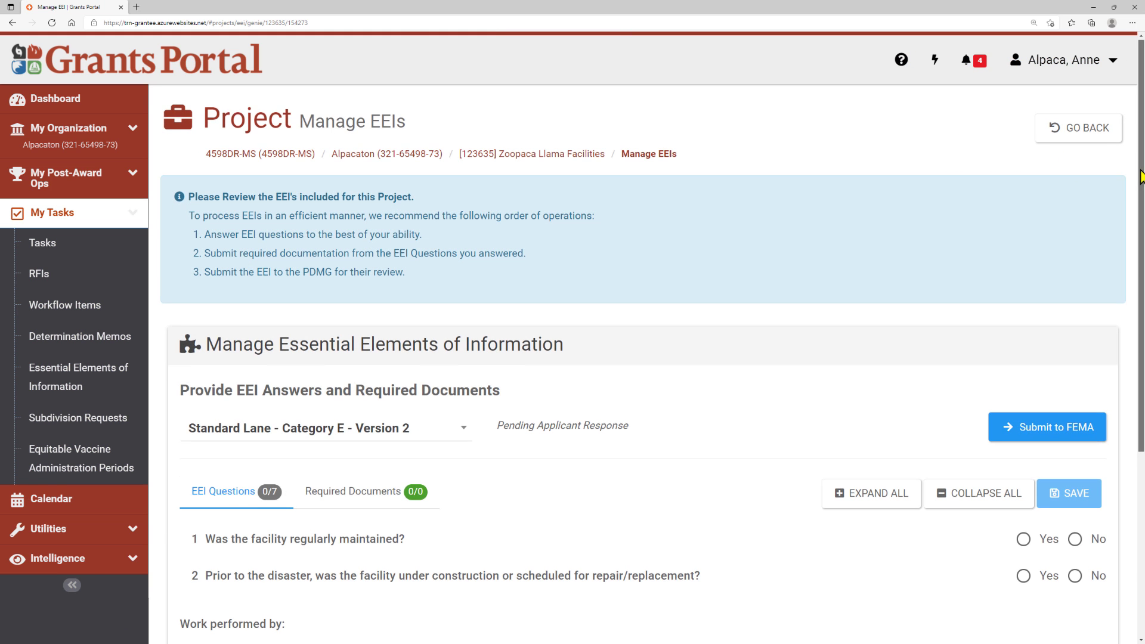
left_click_drag(1140, 177, 1133, 334)
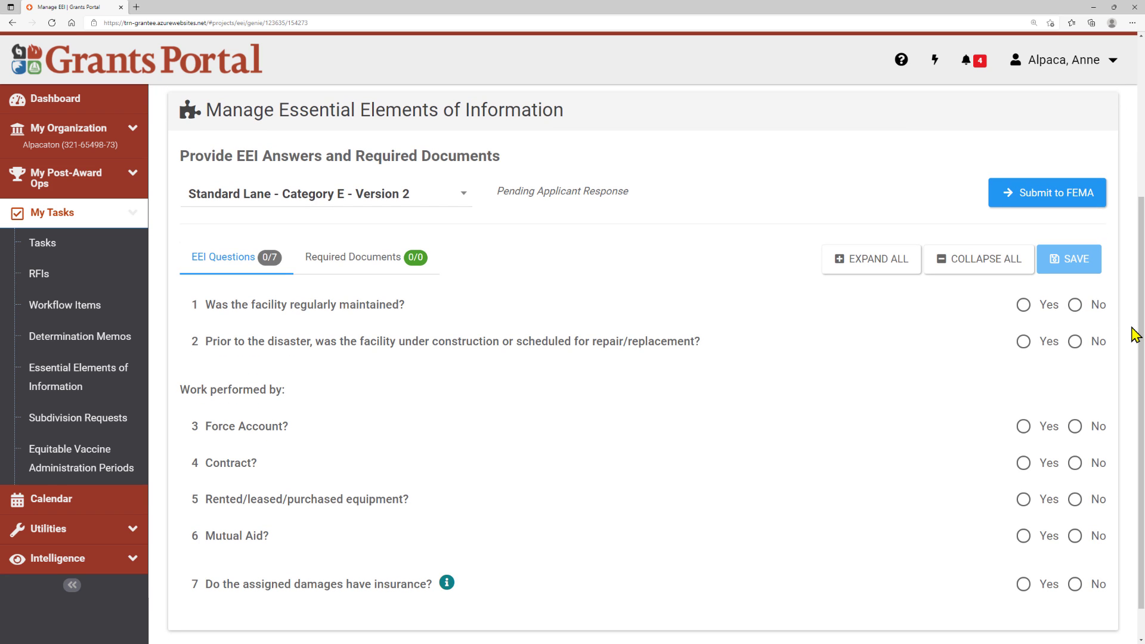
left_click(1023, 305)
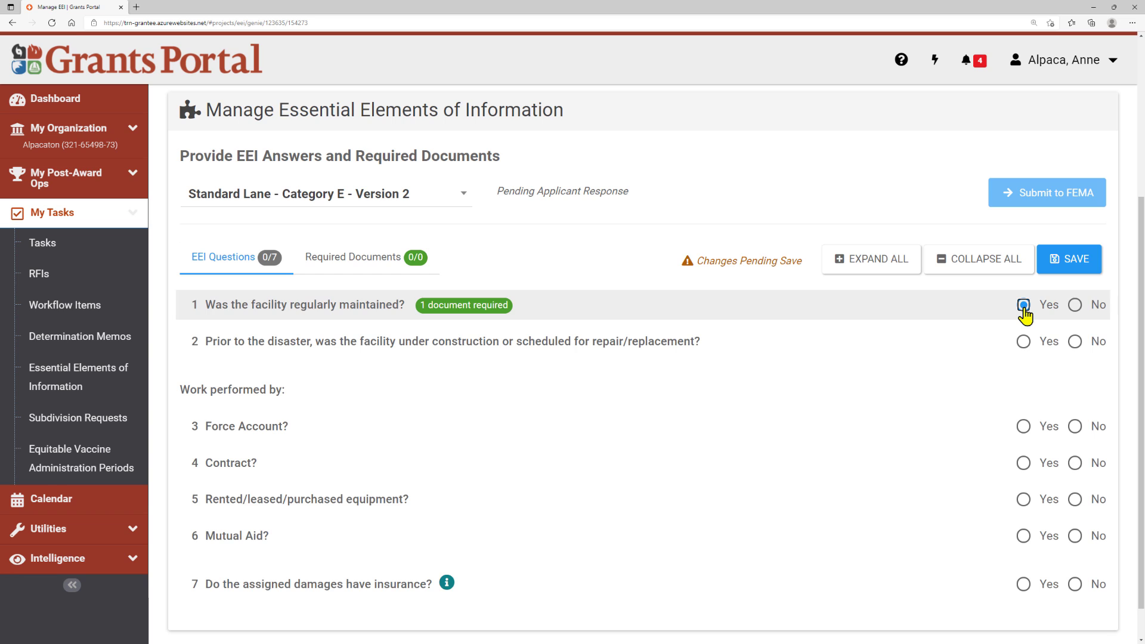
mouse_move(1056, 204)
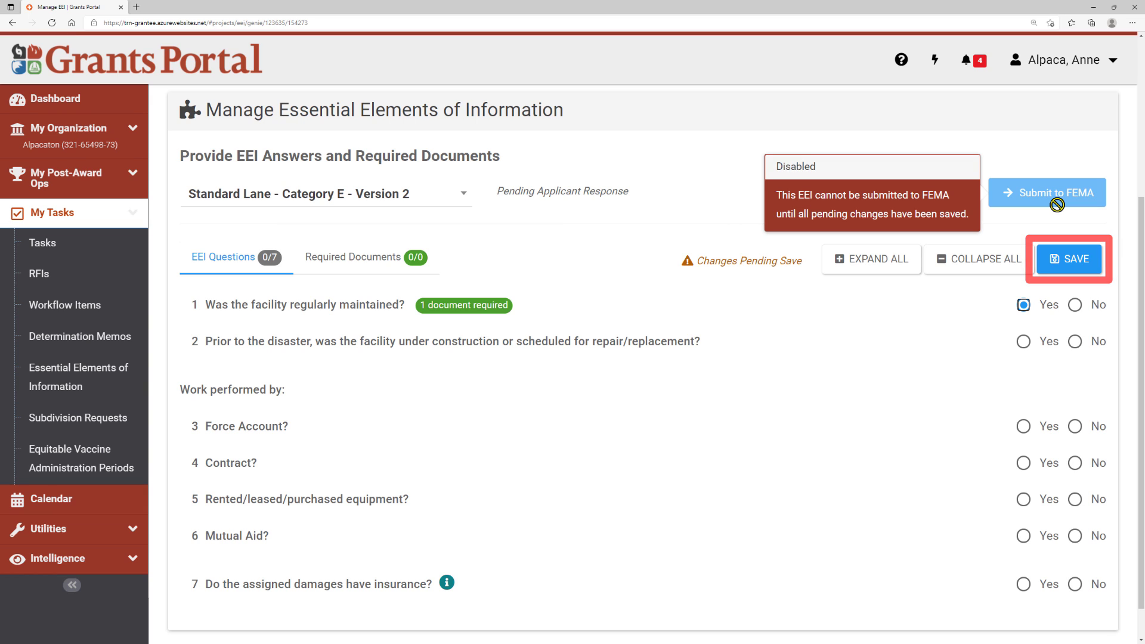
left_click(1074, 341)
Answer Yes to Force Account and its labor, No to work started, equipment and materials, and describe the work as "Damaged flooring will be removed"
left_click(1024, 427)
left_click(1023, 468)
left_click(1074, 508)
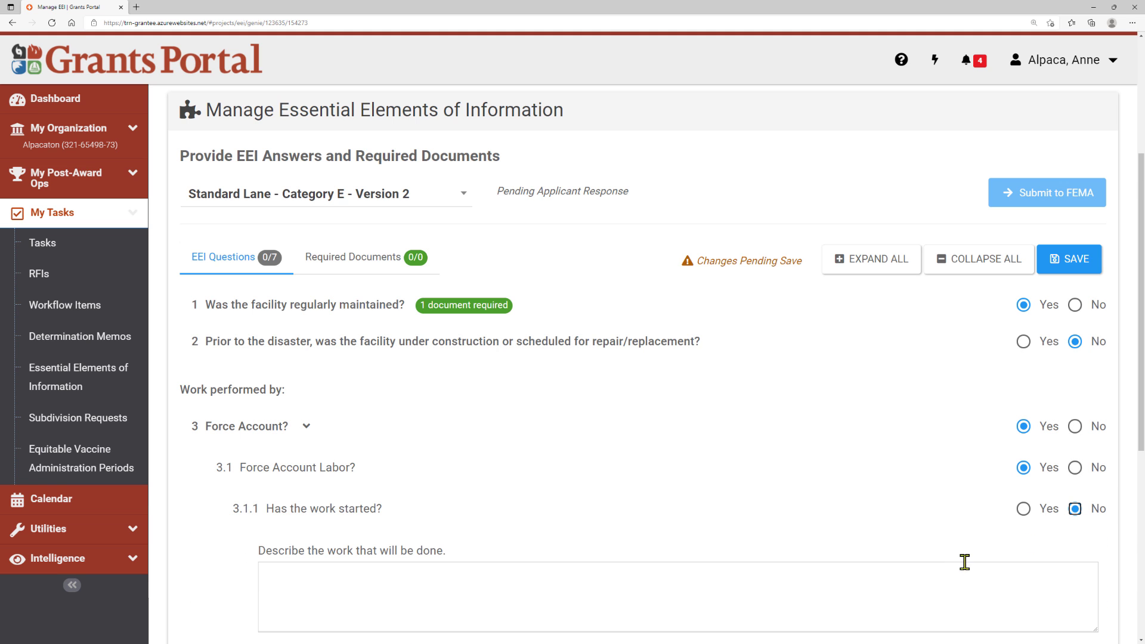
left_click(954, 577)
type("Damaged flooring will be removed")
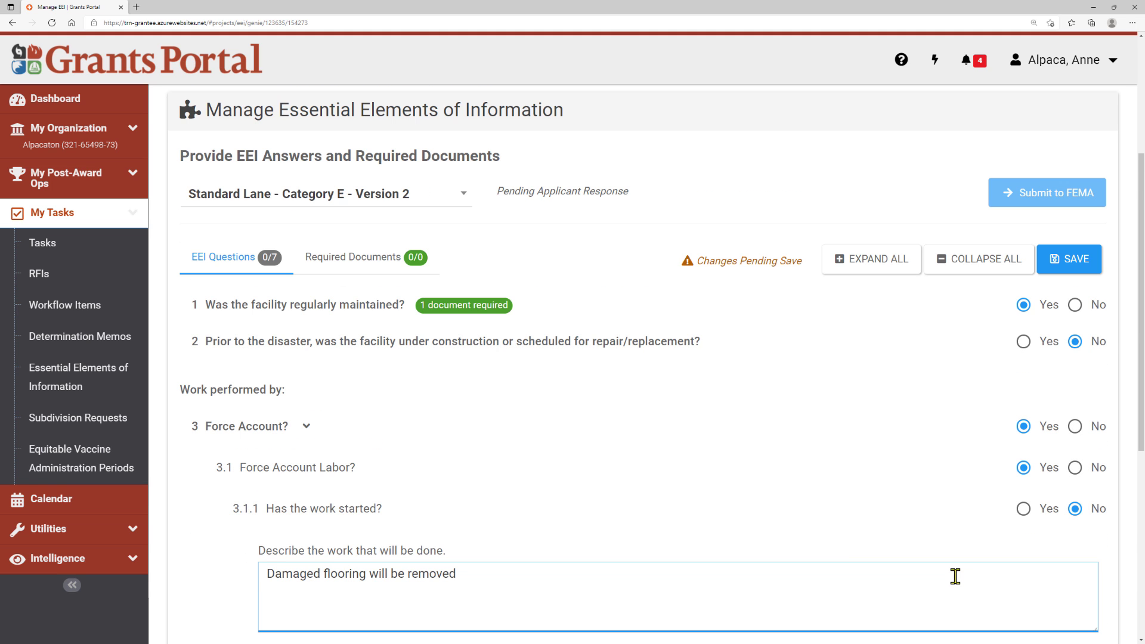
scroll(955, 576, "down", 5)
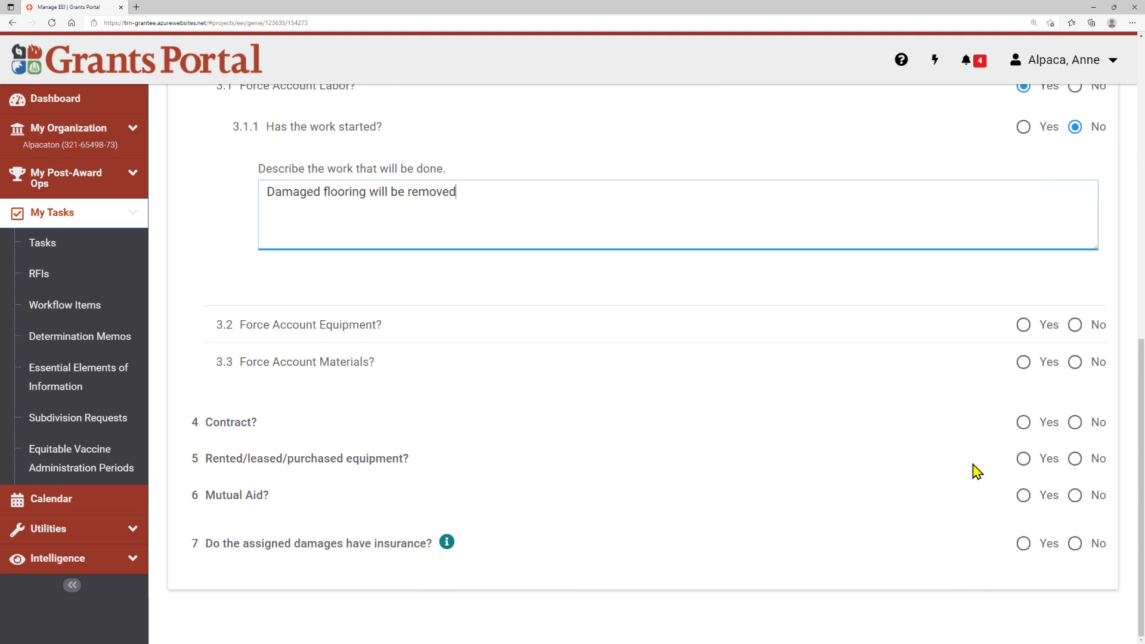
left_click(1075, 324)
left_click(1074, 362)
Answer Yes to Contract, No to work started, Yes to bids requested and contractor selected, and No to having a contract
left_click(1023, 423)
left_click(1074, 463)
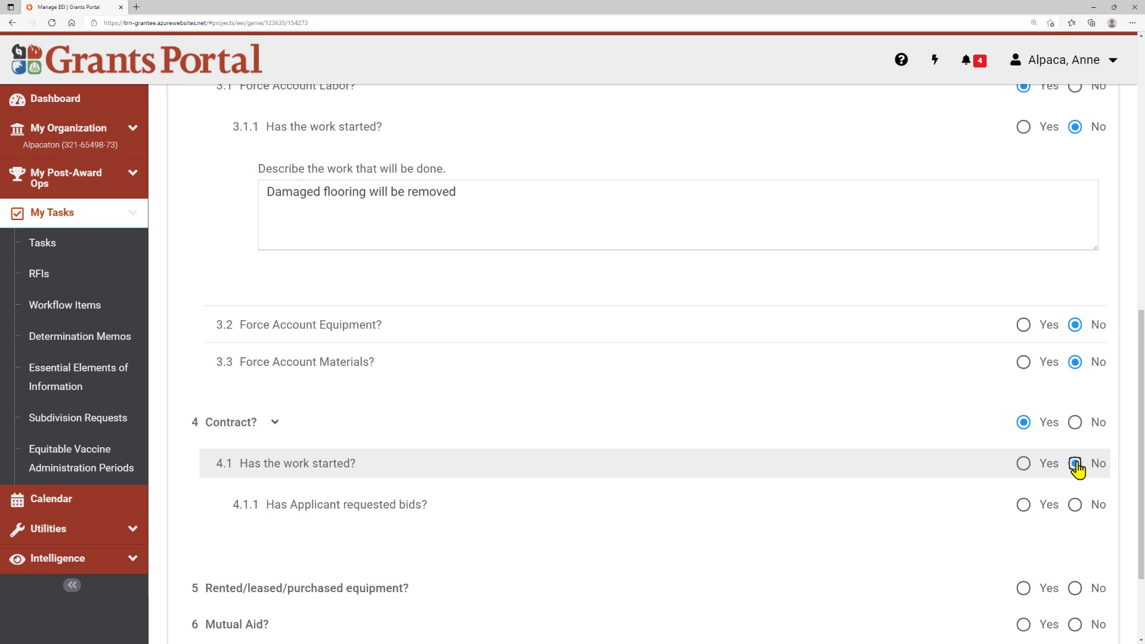
left_click(1023, 505)
left_click(1023, 545)
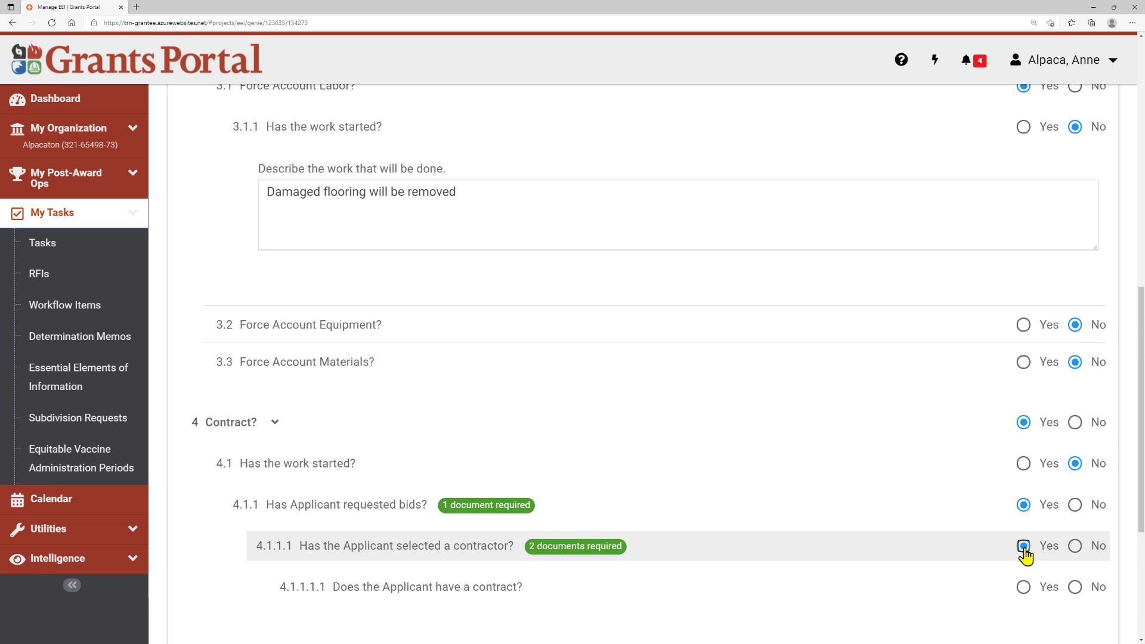
left_click(1075, 587)
Answer No to rented/leased/purchased equipment and Mutual Aid, and Yes to insurance on the assigned damages and insurance documents provided
scroll(1075, 591, "down", 4)
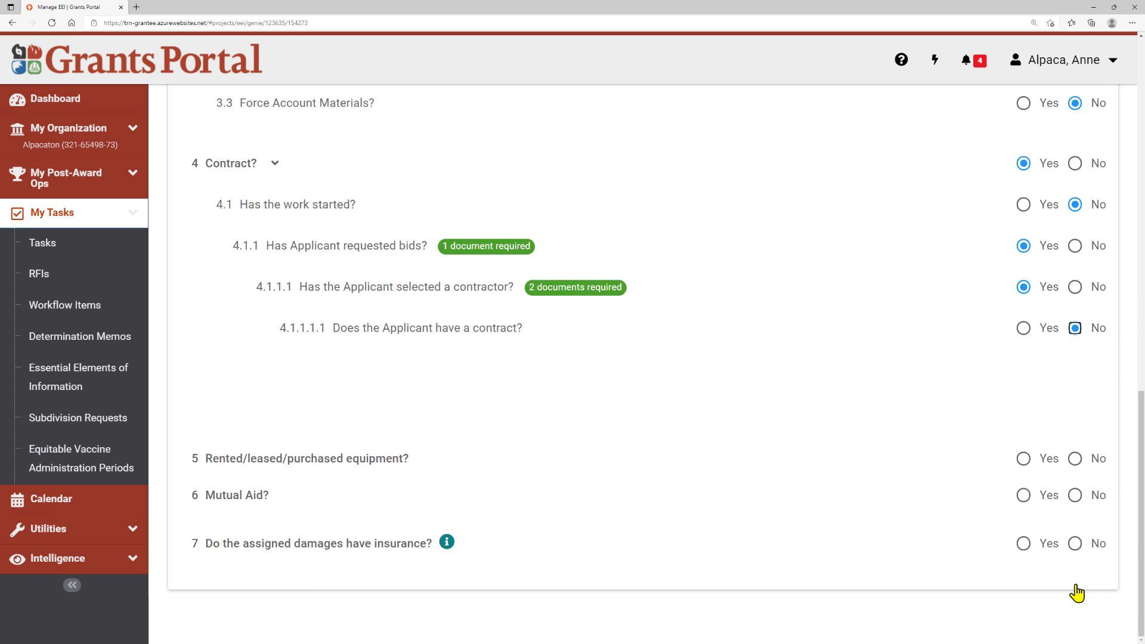
left_click(1074, 457)
left_click(1075, 495)
left_click(1023, 543)
left_click(1023, 583)
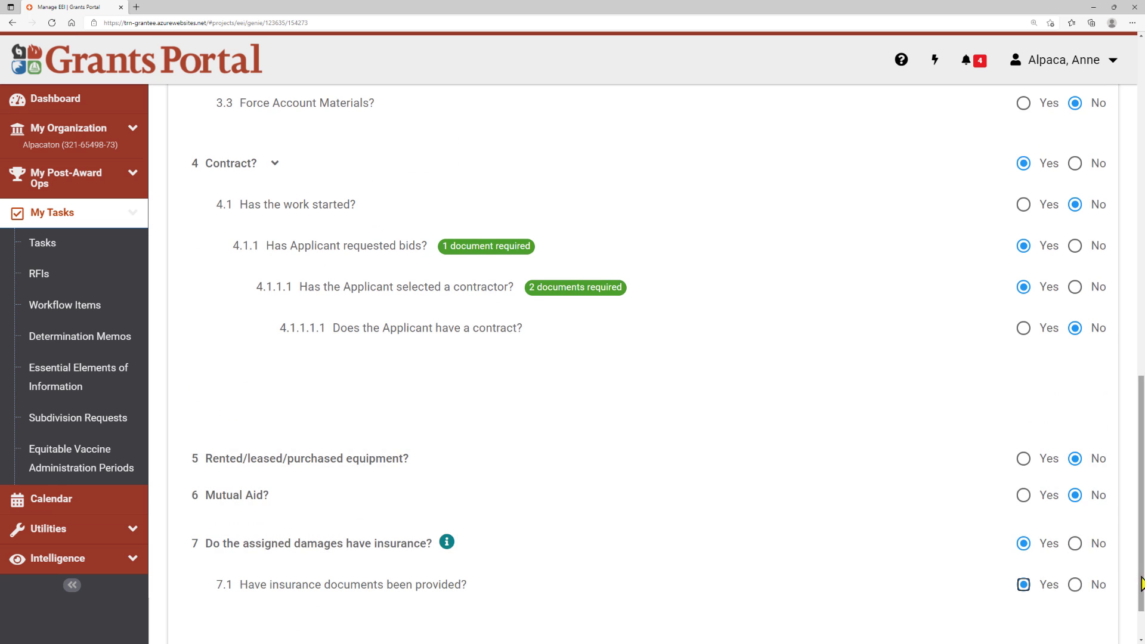
Check which documents the bid and contractor questions require and read the additional information on insurance
scroll(1013, 579, "down", 1)
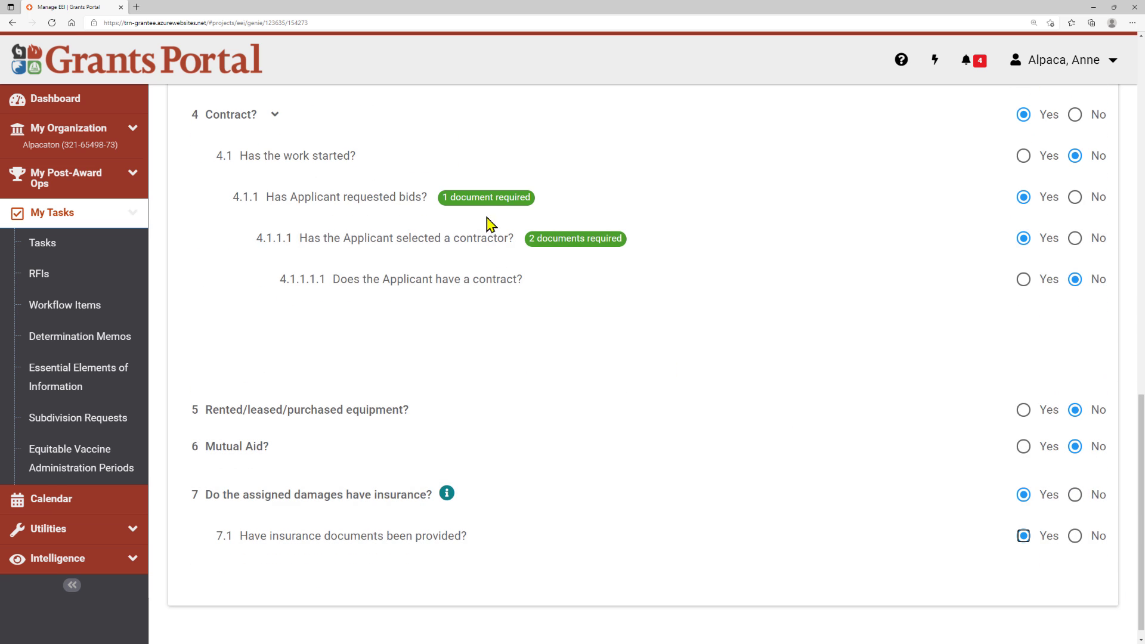
mouse_move(490, 206)
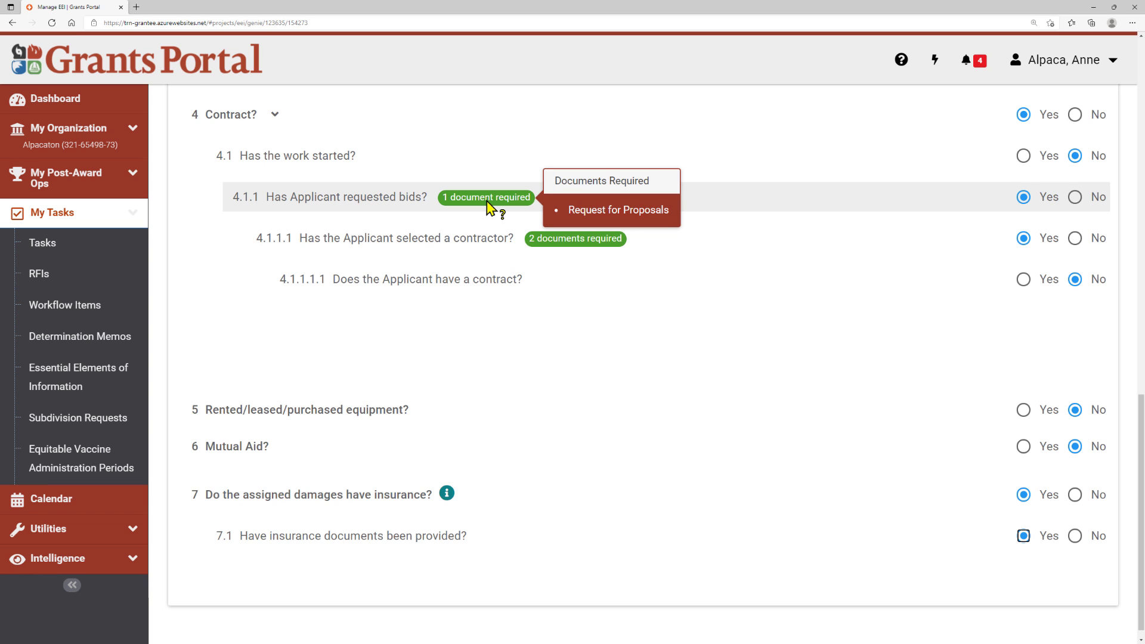
mouse_move(564, 244)
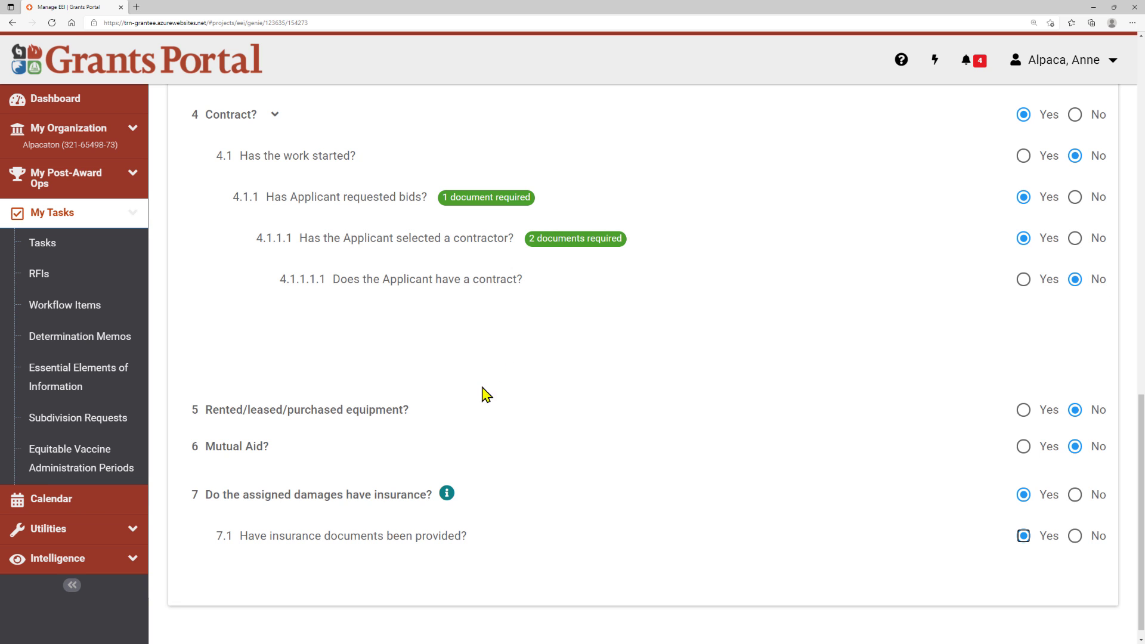
mouse_move(447, 494)
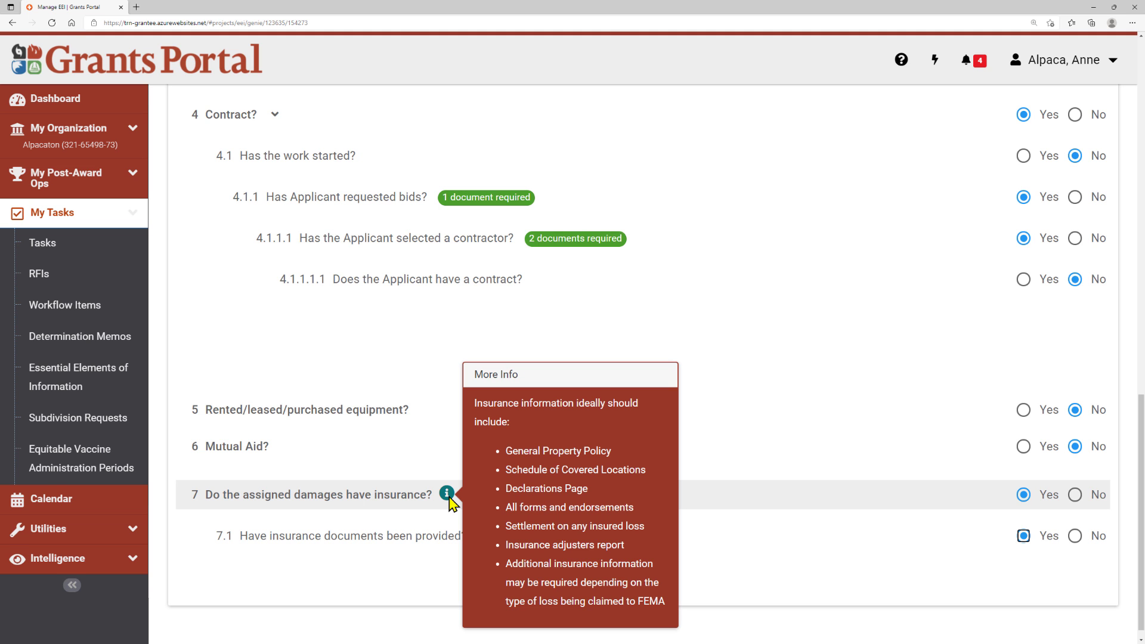
Save the EEI question answers
scroll(451, 504, "up", 12)
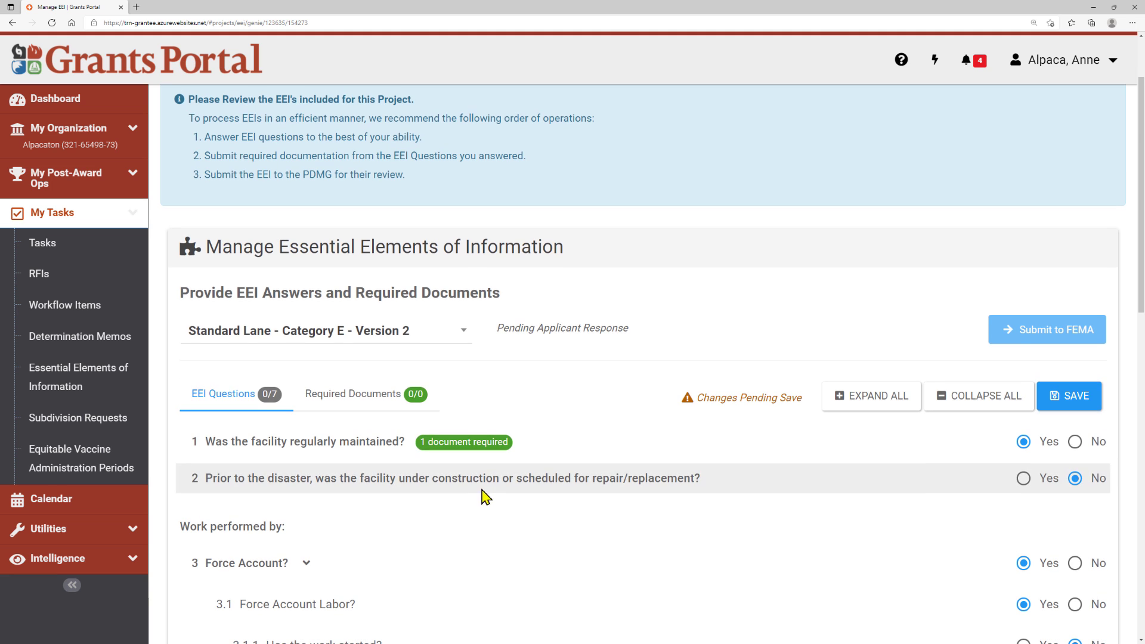
left_click(1068, 396)
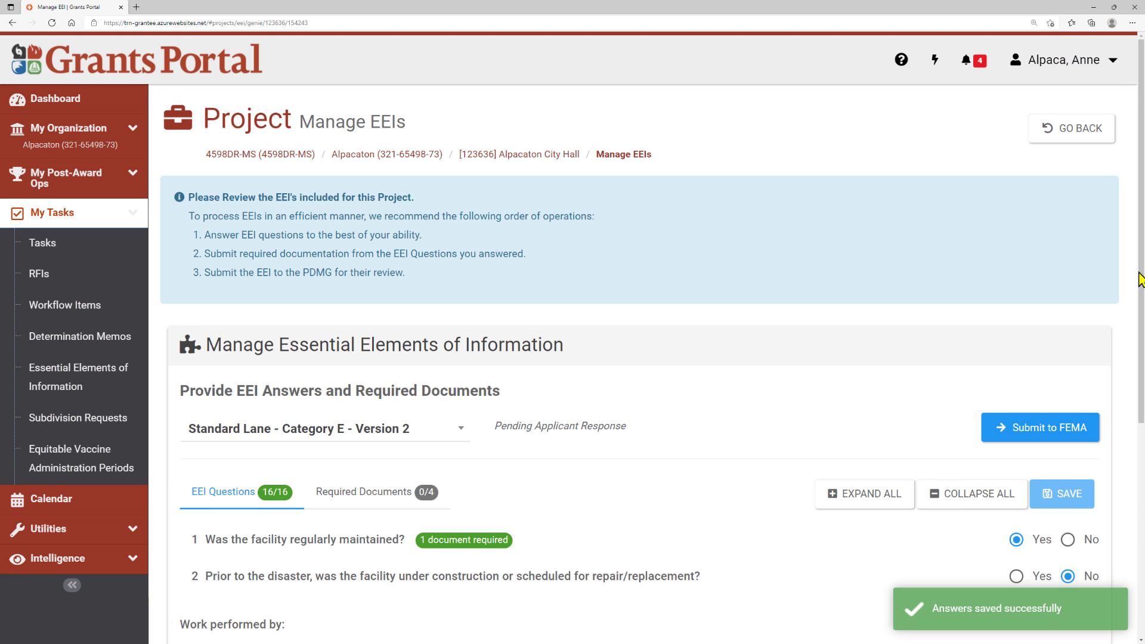
Expand all EEI questions to review the saved sub-answers, then collapse them all
scroll(1013, 298, "down", 4)
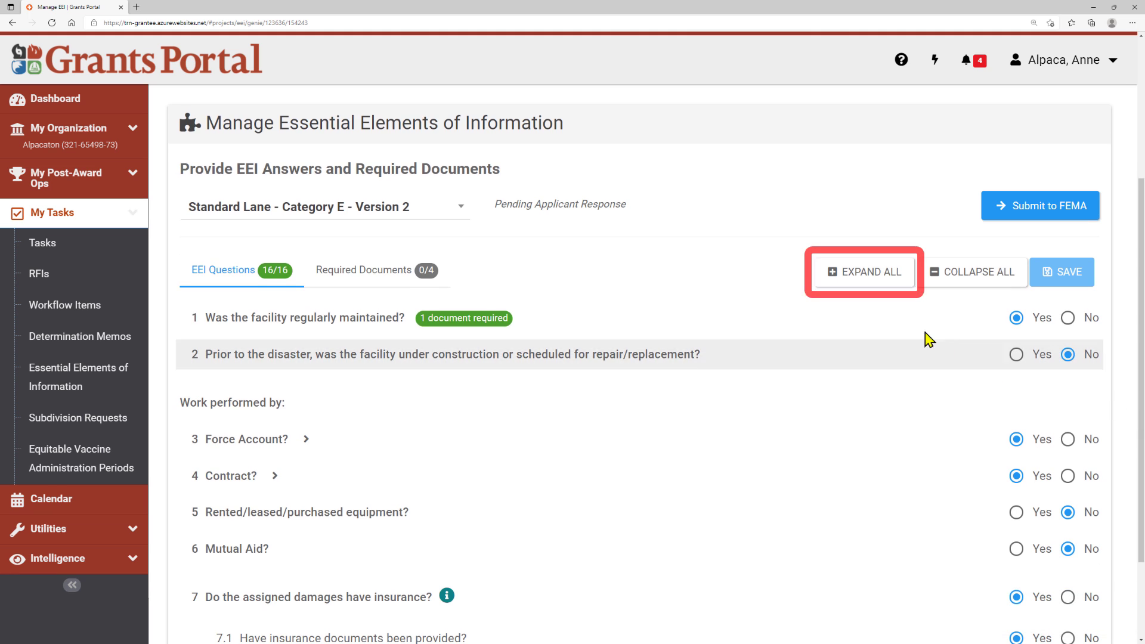
left_click(858, 284)
scroll(858, 285, "down", 4)
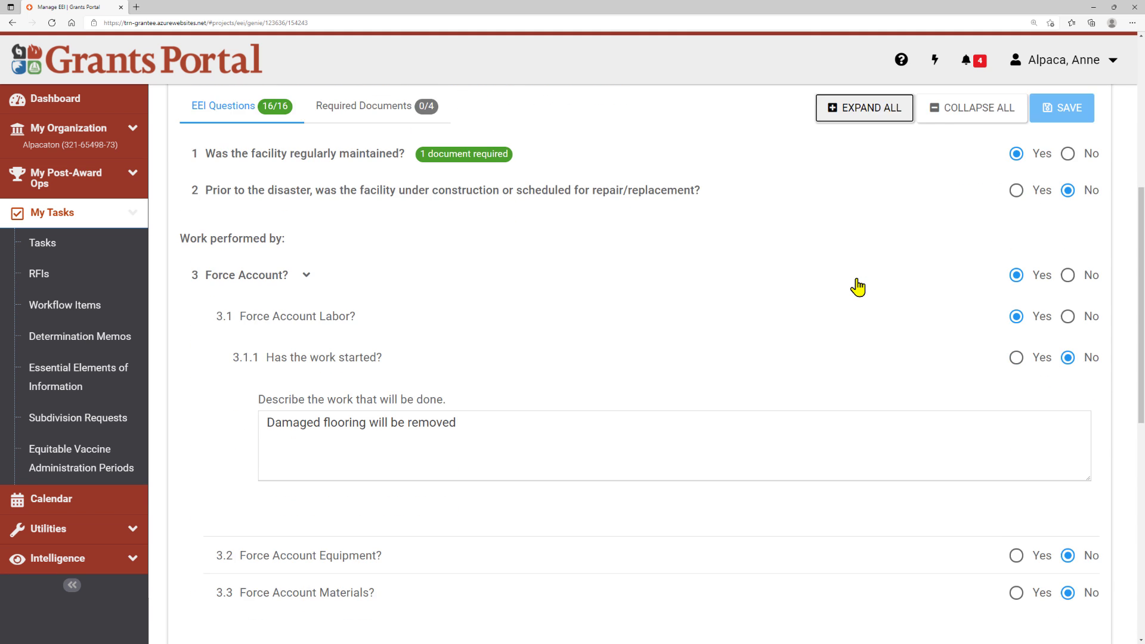
scroll(859, 285, "up", 5)
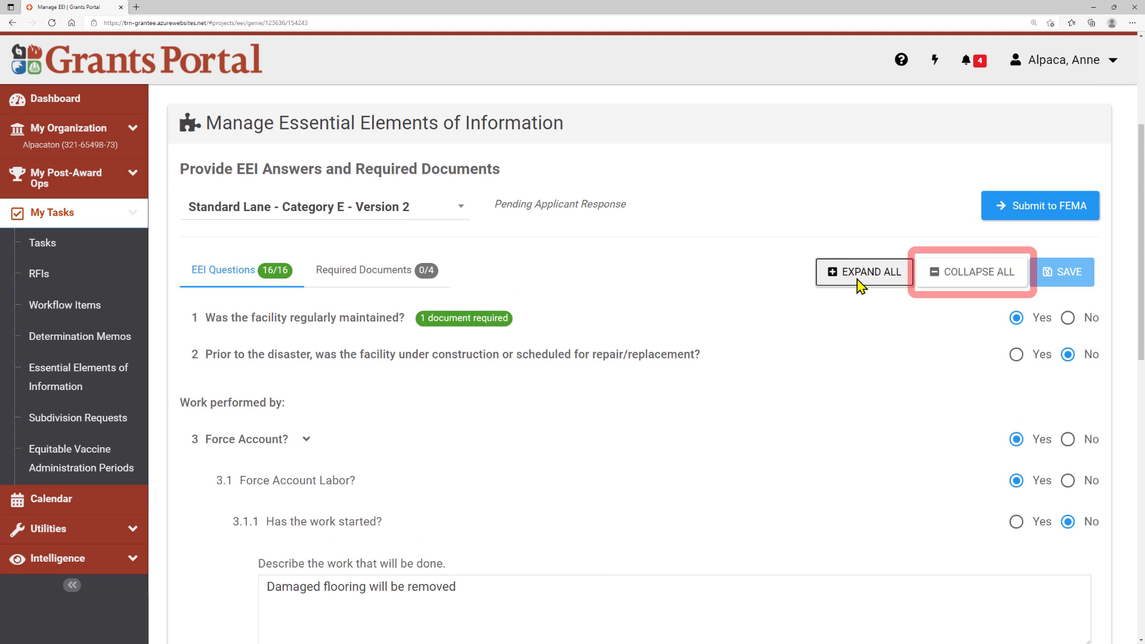
left_click(947, 285)
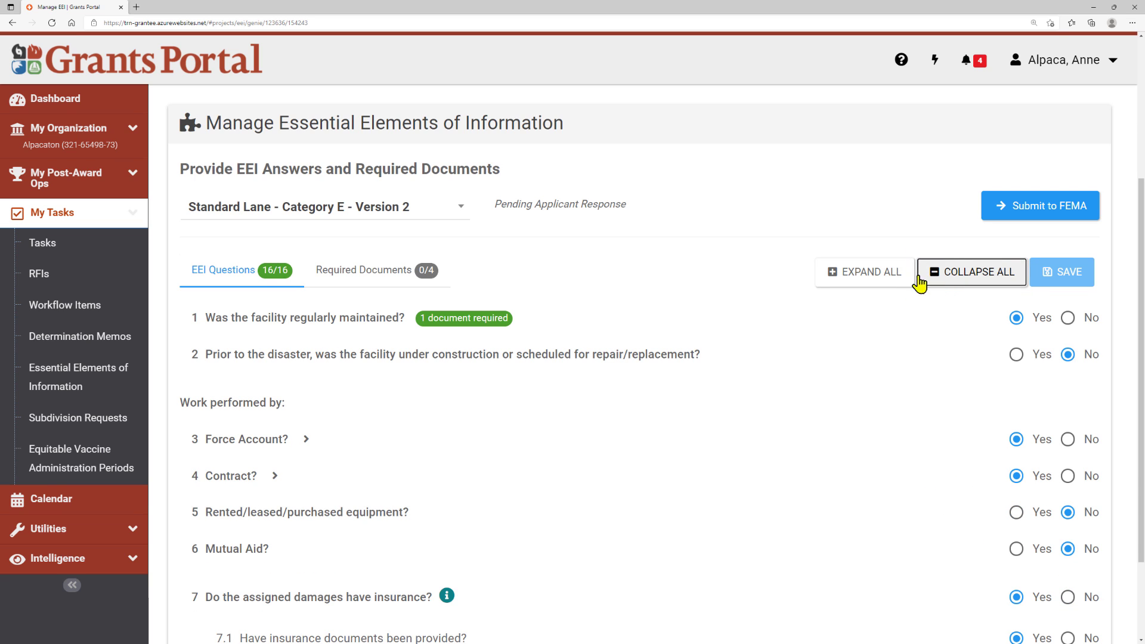
Show the EEI's required documents, read the Document Management Key, and return to the document list
left_click(417, 285)
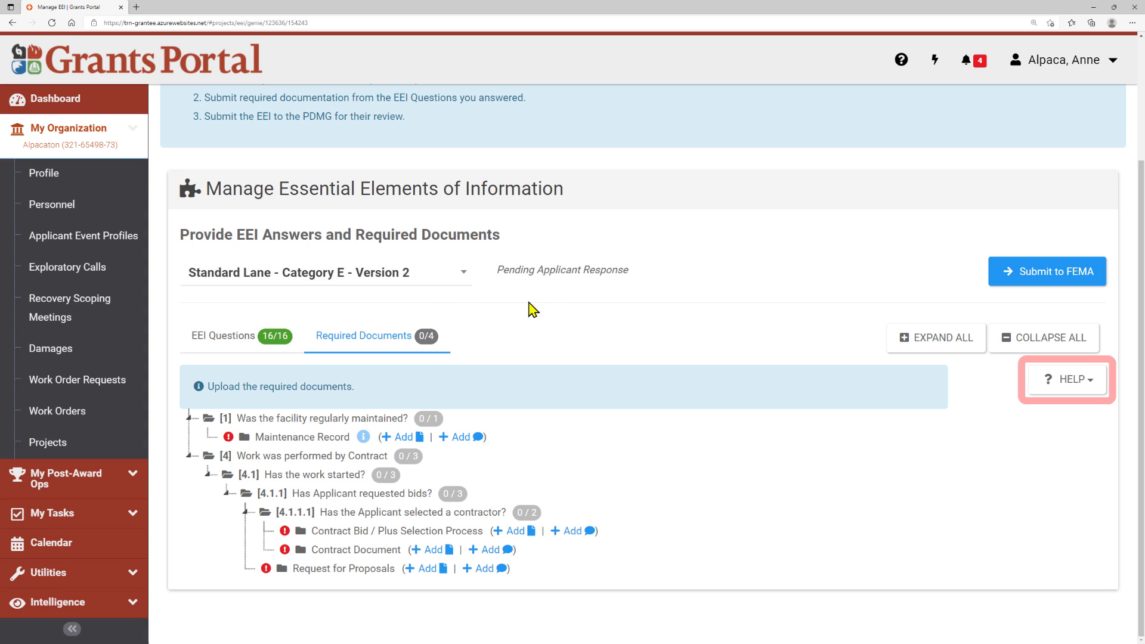
left_click(1053, 385)
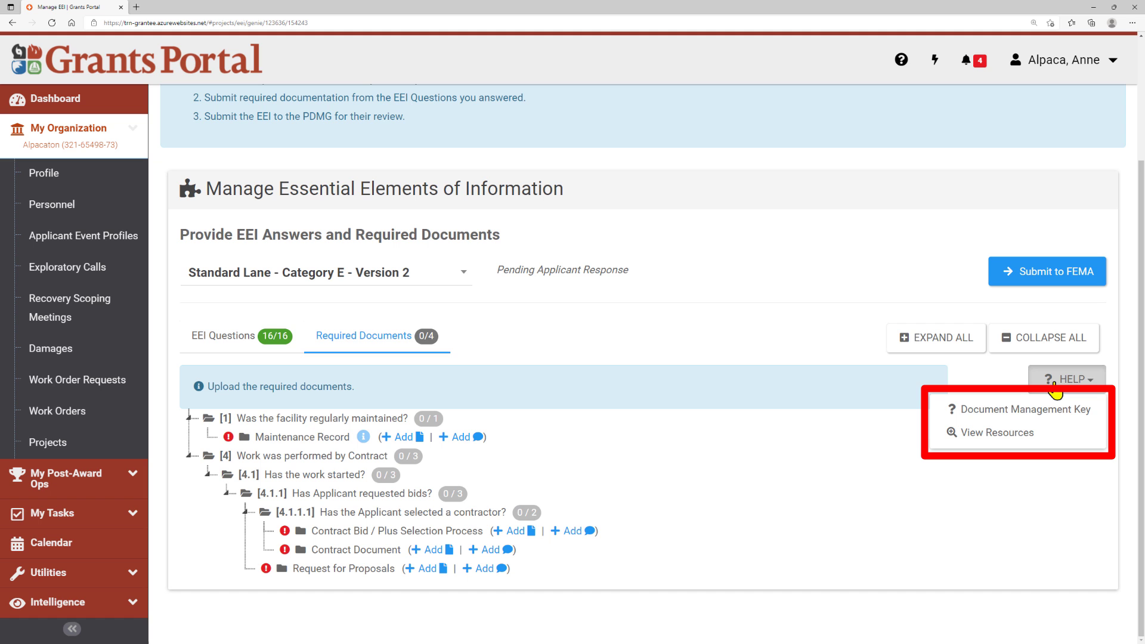
left_click(1058, 417)
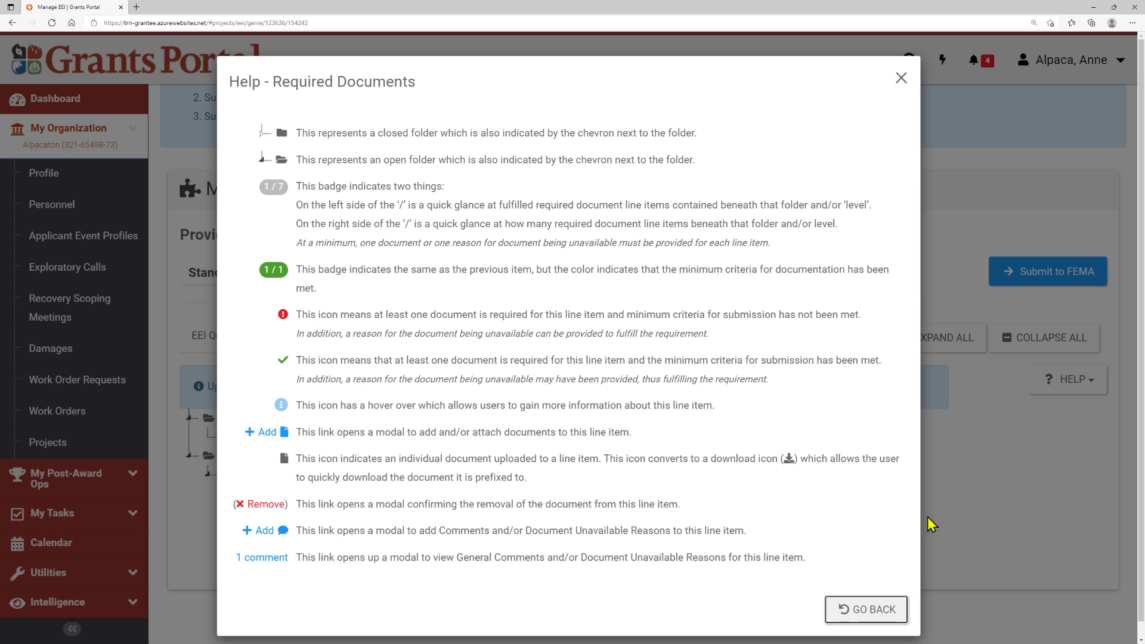
left_click(871, 610)
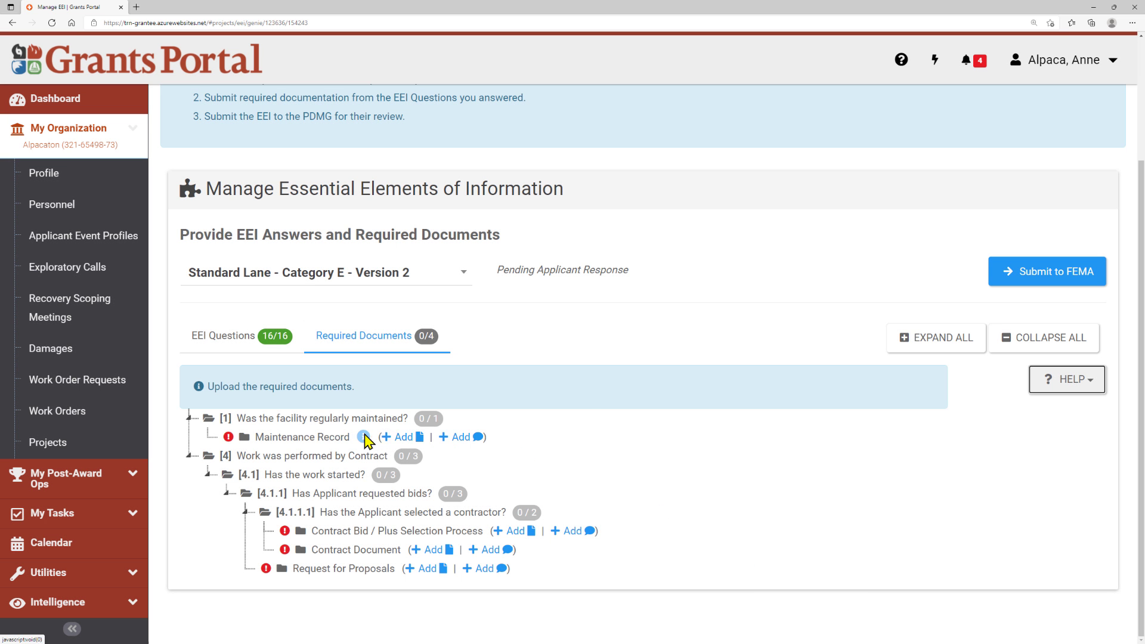
Upload "123636 Alpacaton City Hall Maintenance Records 2020-2021" and attach it as the Maintenance Record document
mouse_move(365, 440)
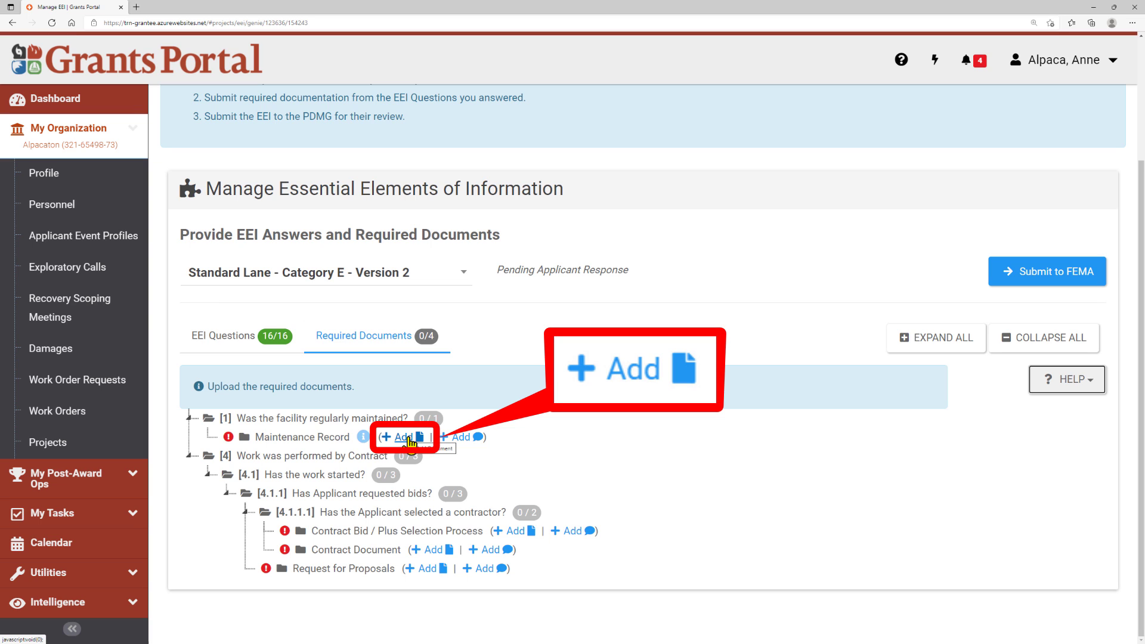
left_click(409, 442)
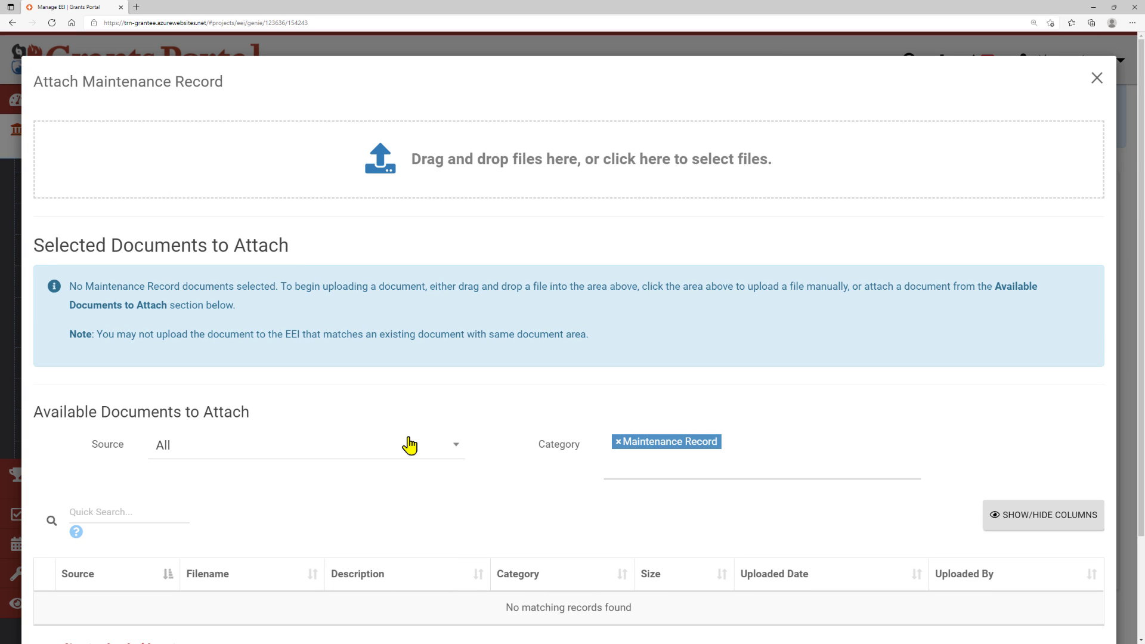
left_click(420, 193)
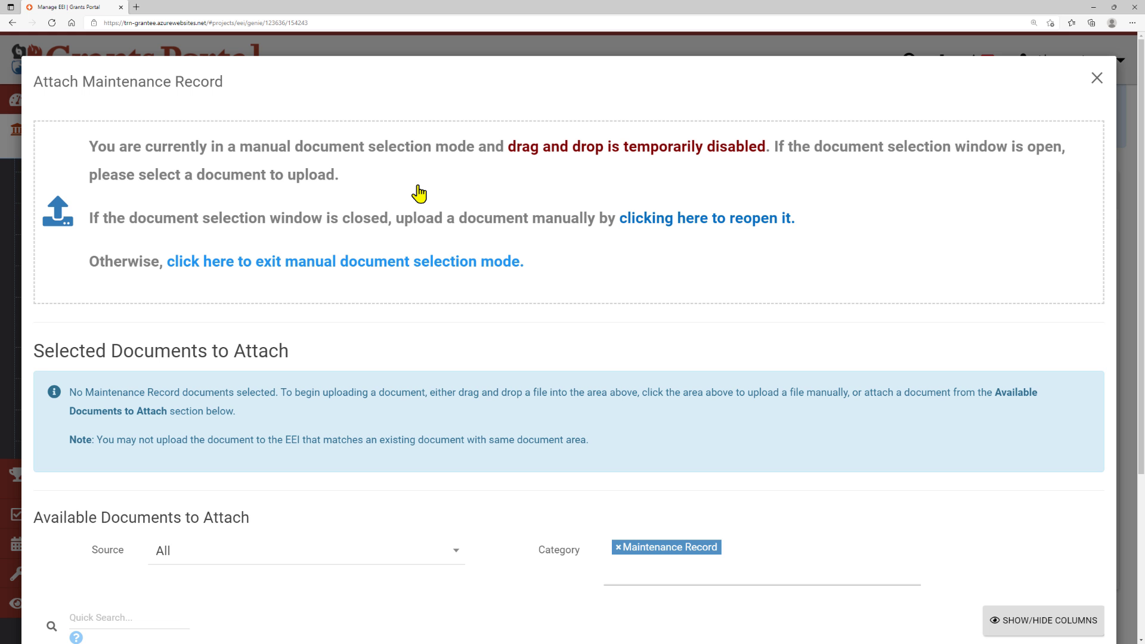
left_click(371, 167)
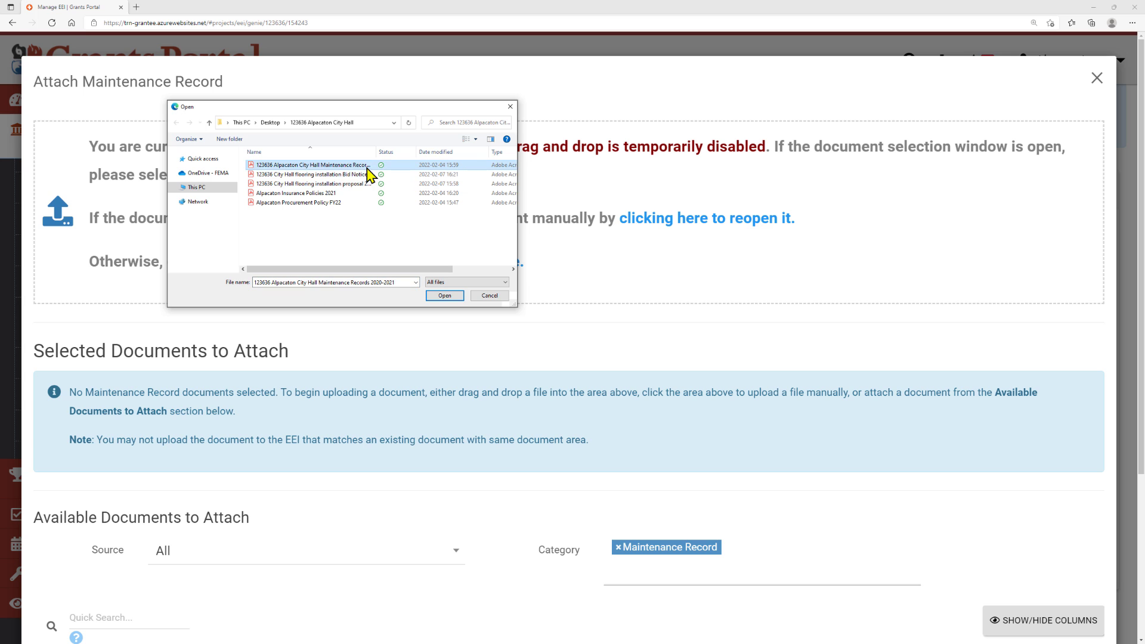
left_click(444, 295)
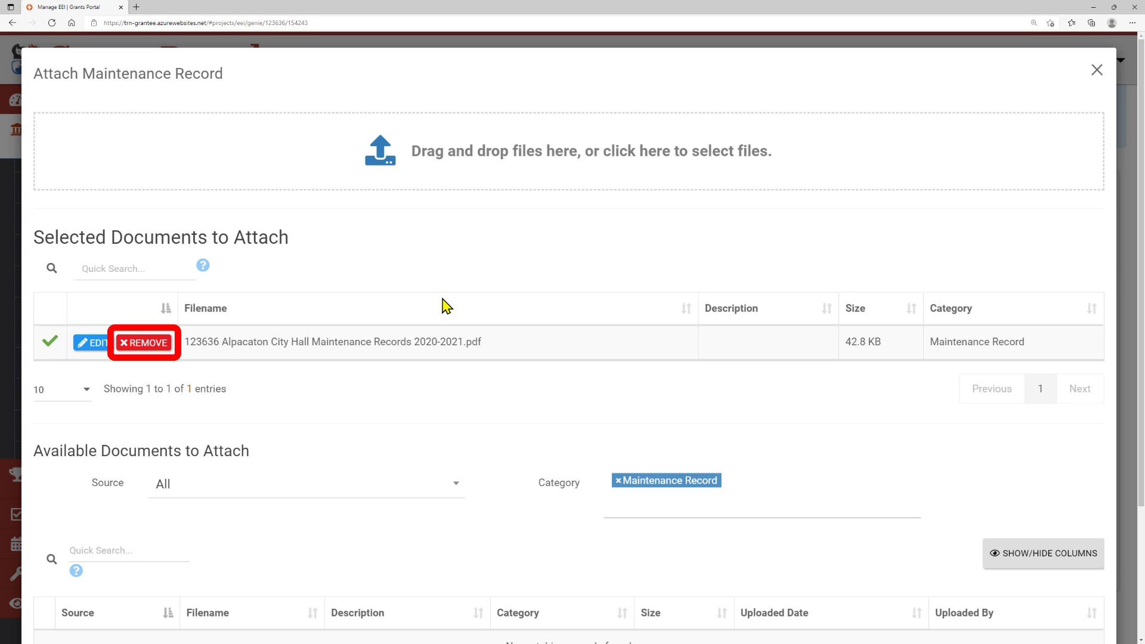
scroll(442, 306, "down", 2)
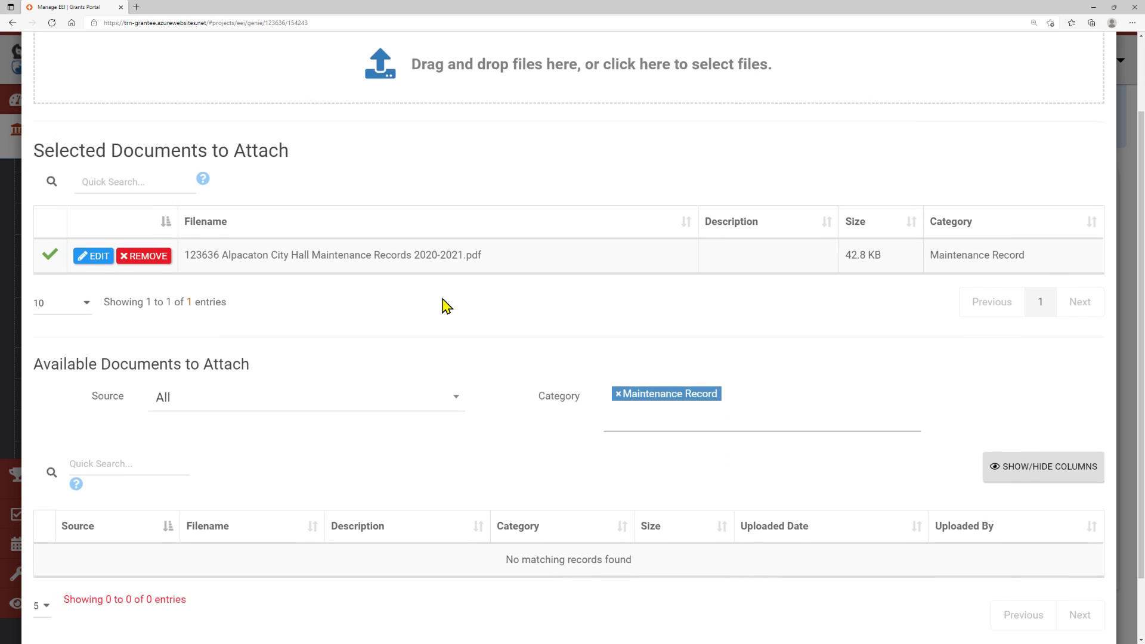
scroll(444, 306, "down", 1)
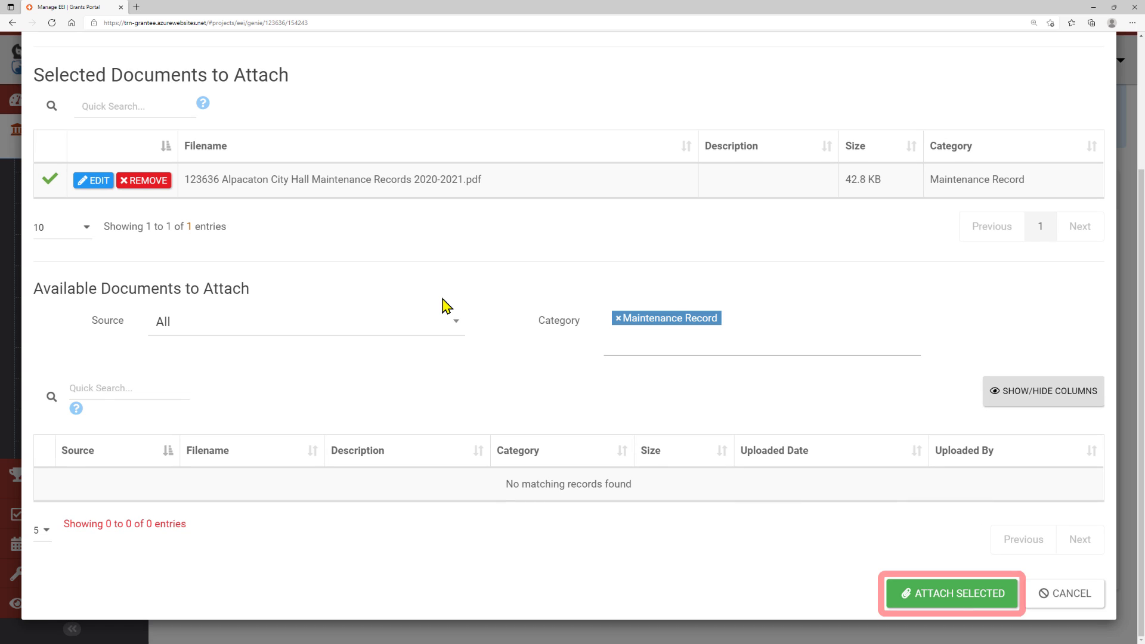
left_click(935, 596)
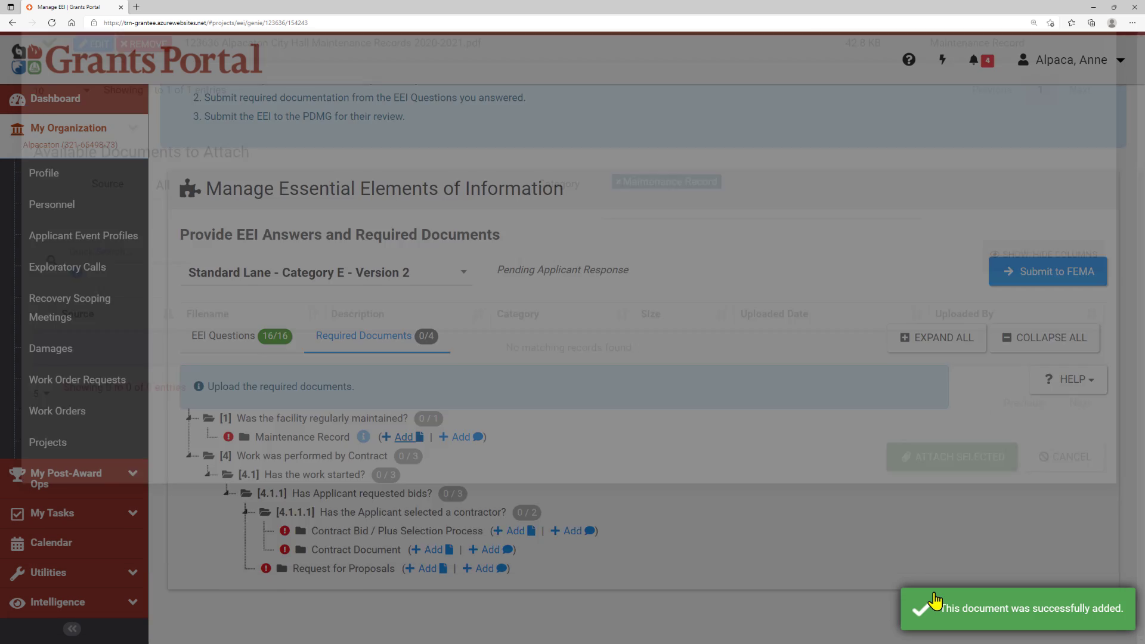
Attach the existing Alpacaton Procurement Policy FY22.pdf from the Applicant Profile source to the Contract Bid / Plus Selection Process requirement
scroll(935, 598, "down", 3)
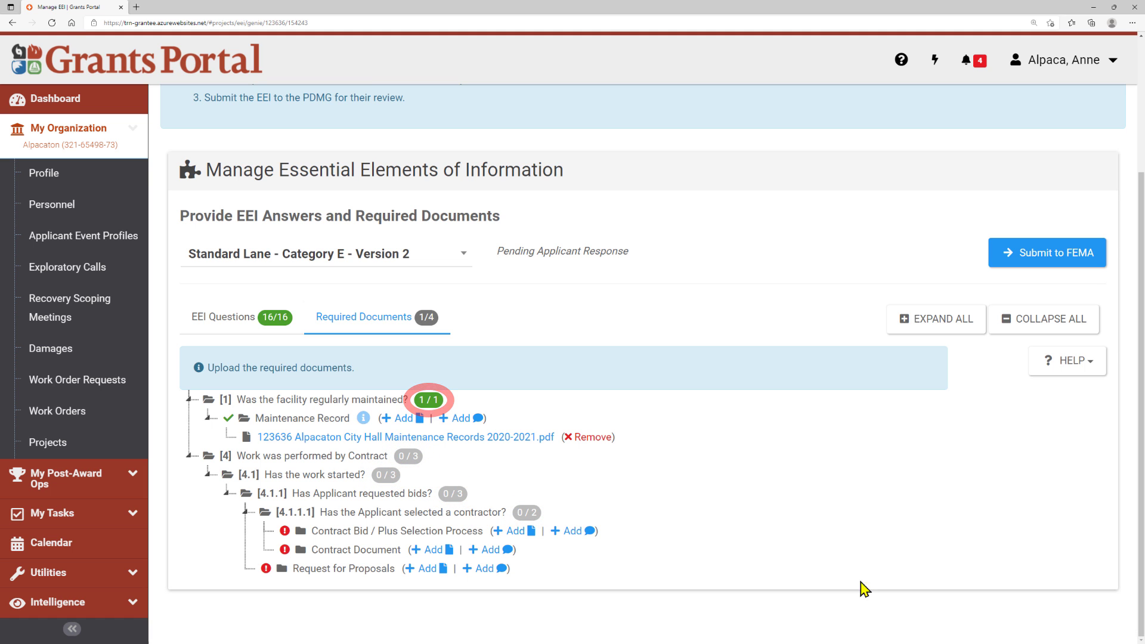
left_click(501, 533)
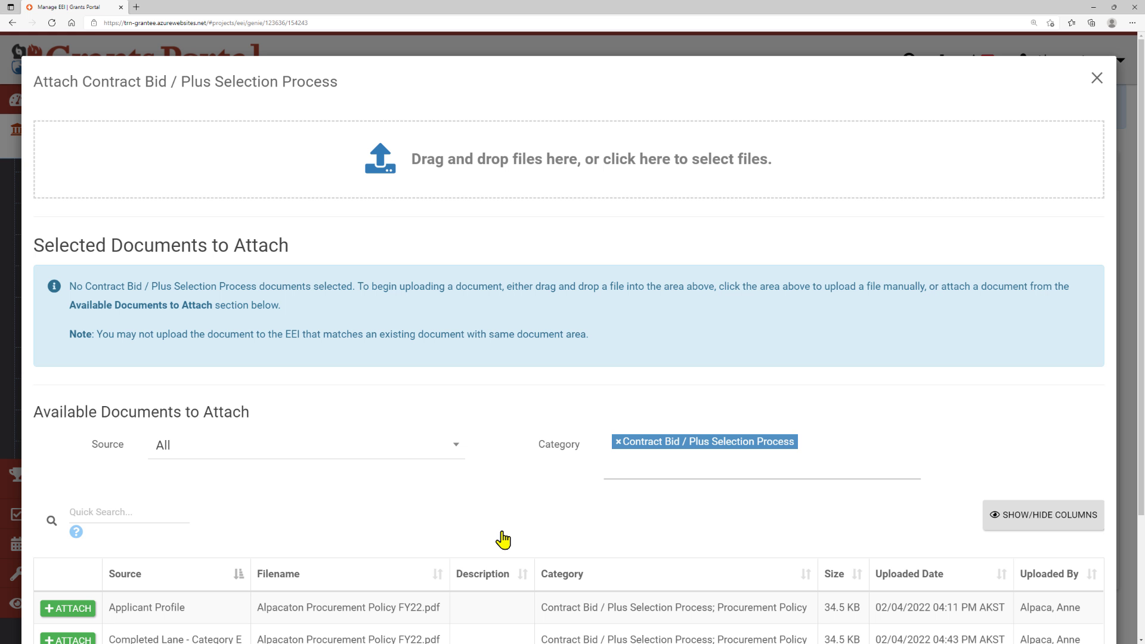
scroll(503, 540, "down", 2)
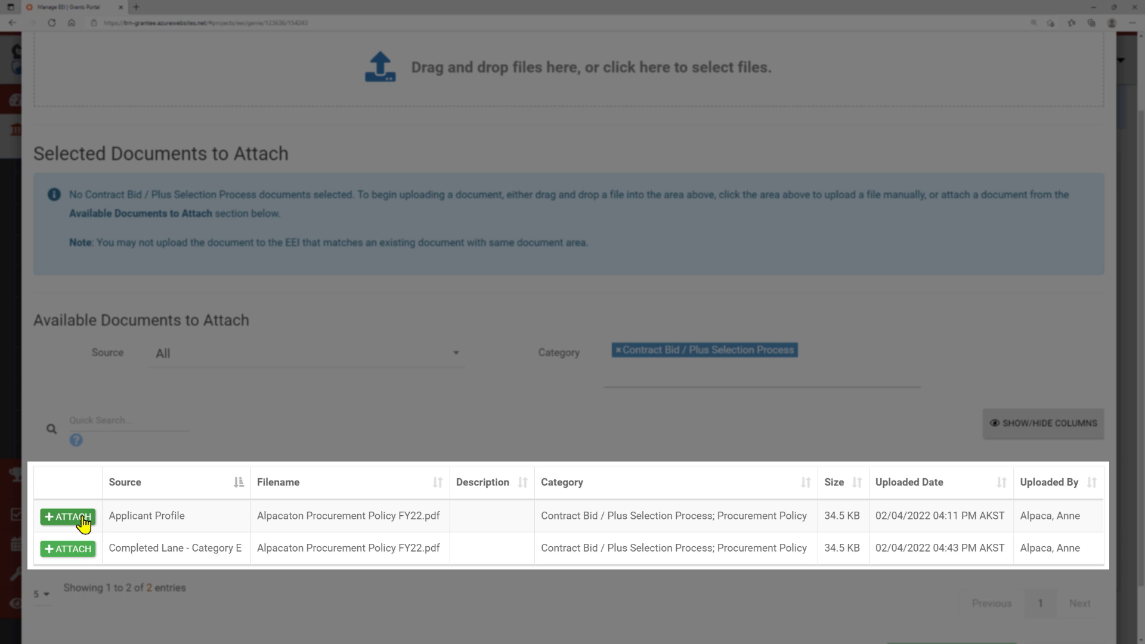
left_click(81, 517)
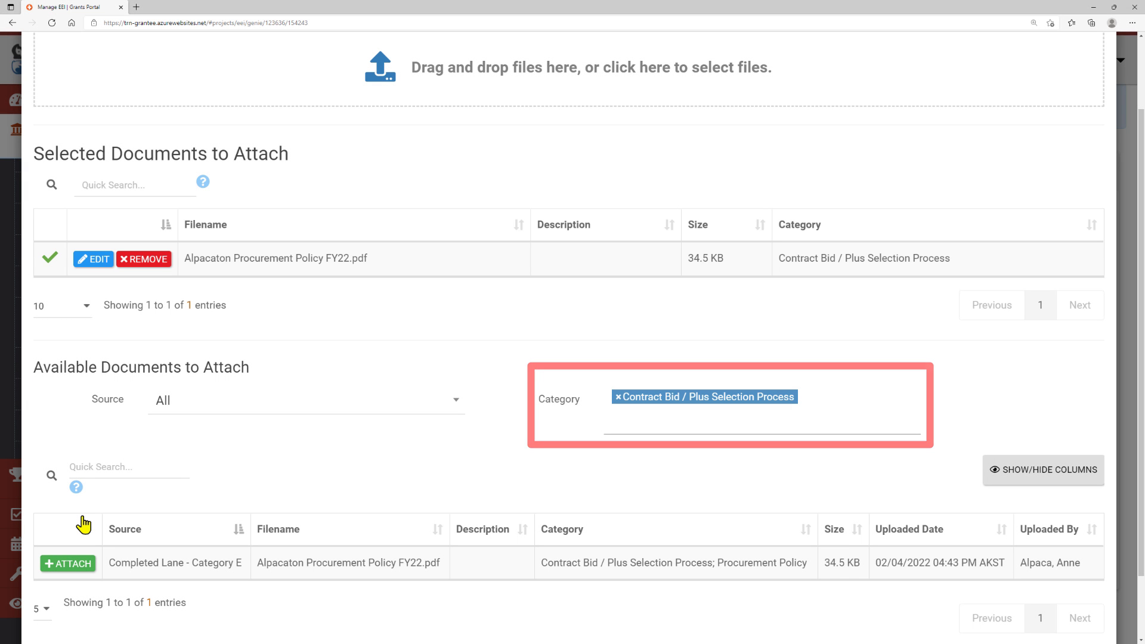
scroll(899, 629, "down", 2)
left_click(957, 603)
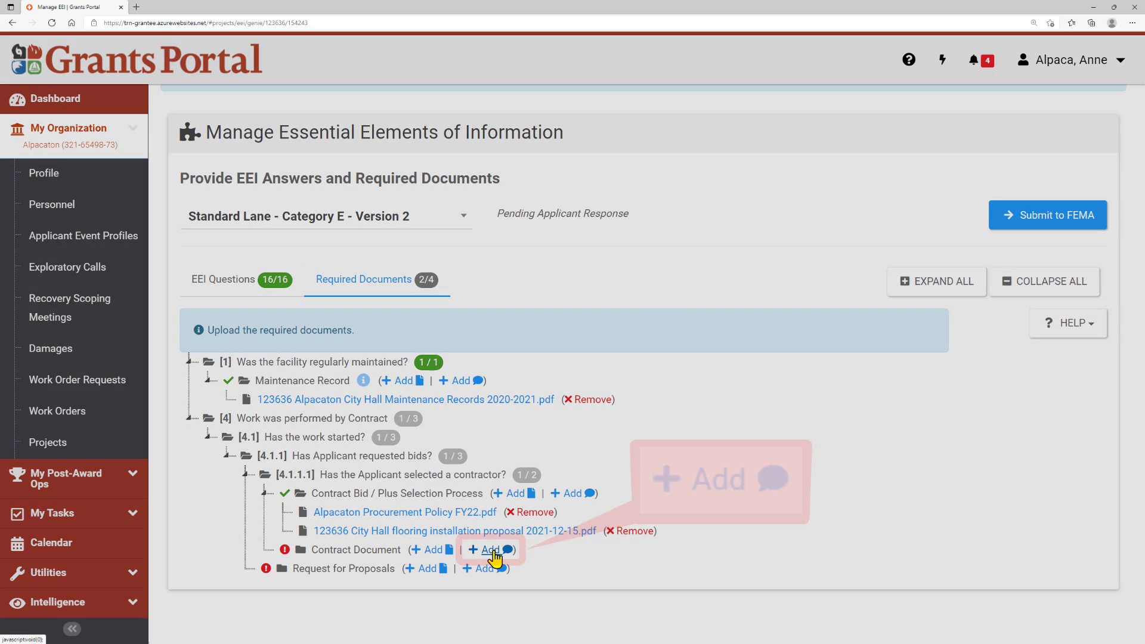
Save the comment "Contract not yet signed" on the Contract Document requirement, with Document Unavailable Reason as its purpose
left_click(493, 551)
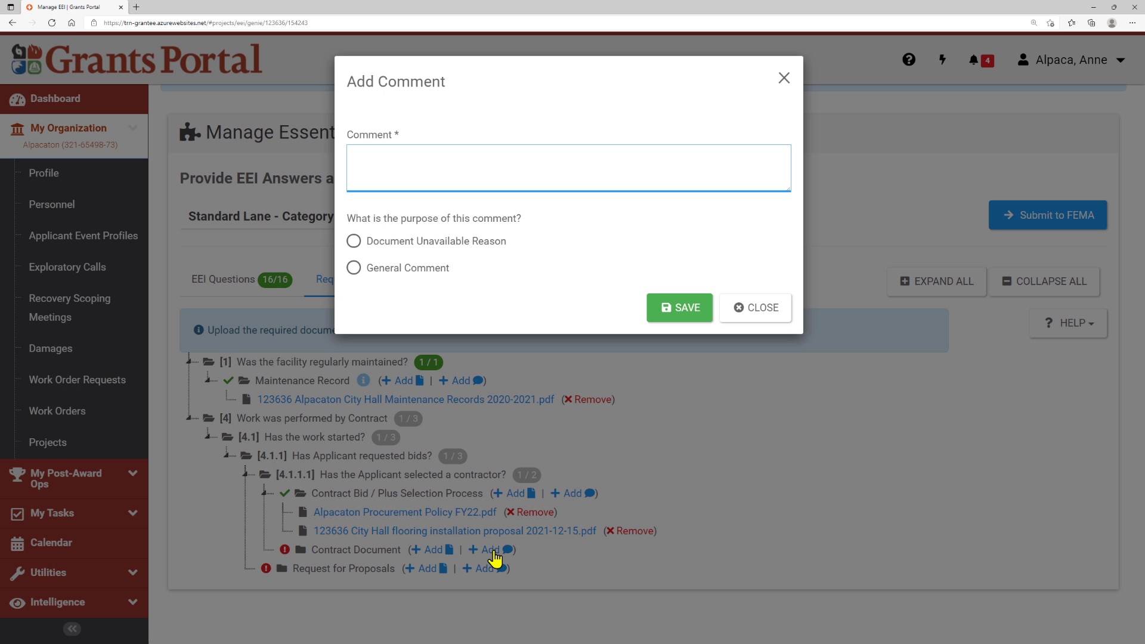
type("Contract not yet signed")
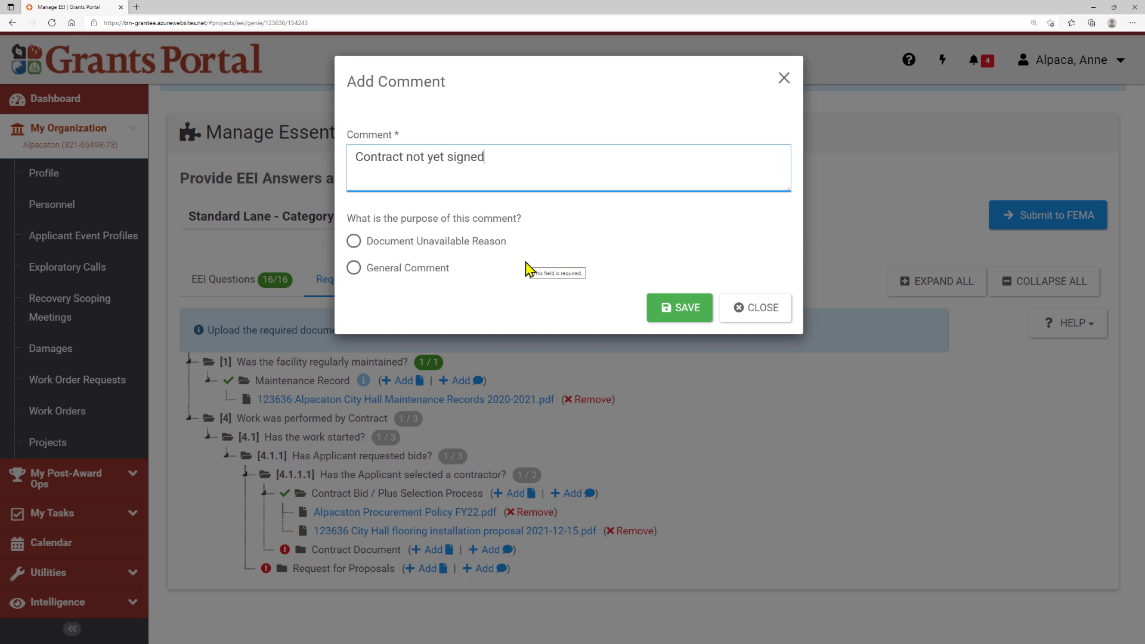
left_click(354, 246)
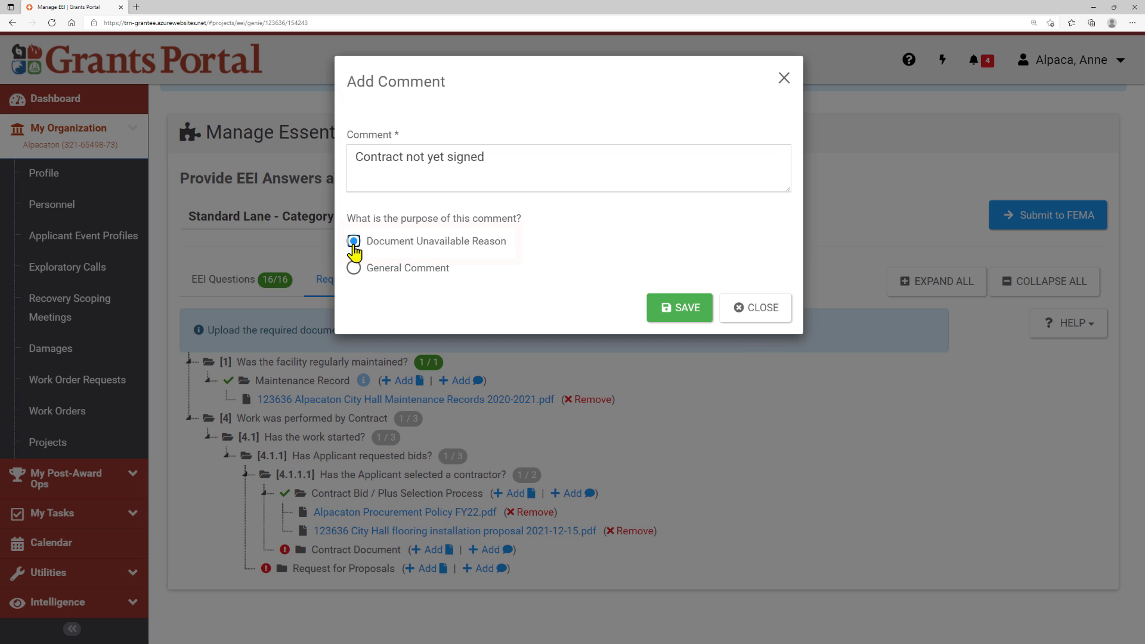
left_click(687, 315)
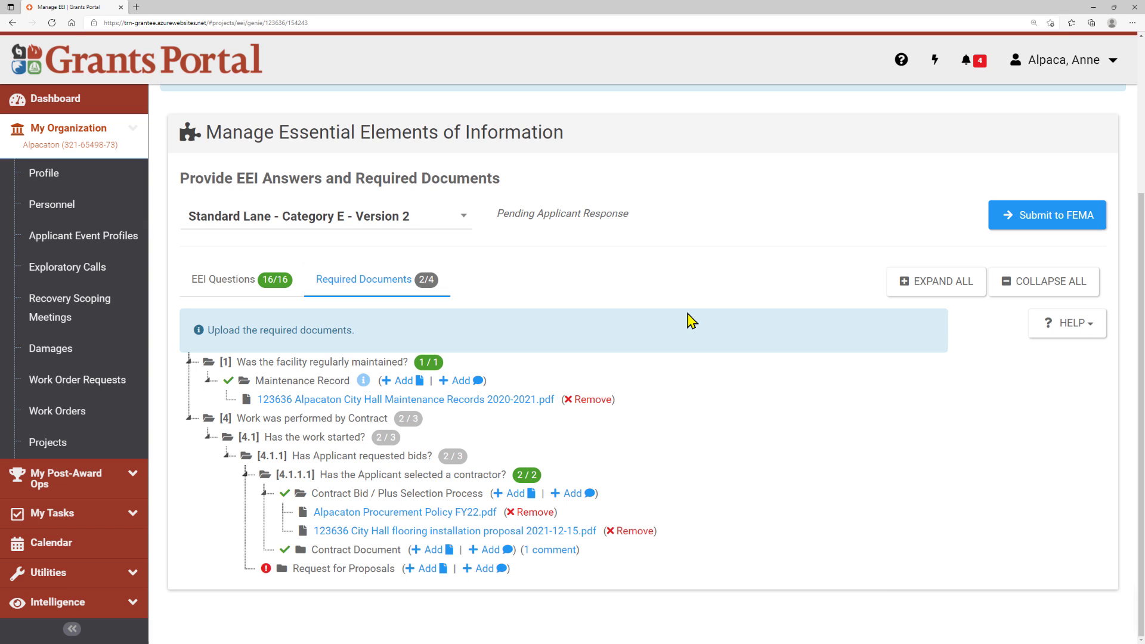
Upload "123636 City Hall flooring installation Bid Notice 2021-11-10.pdf" and attach it as the Request for Proposals document
left_click(437, 570)
left_click(530, 167)
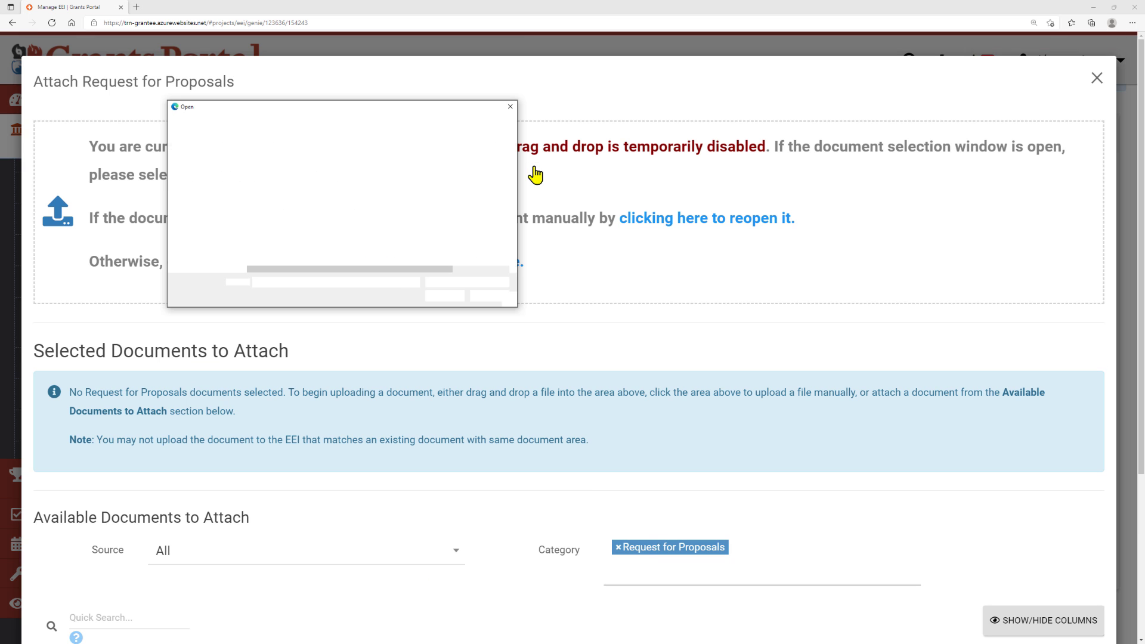
left_click(384, 175)
left_click(444, 295)
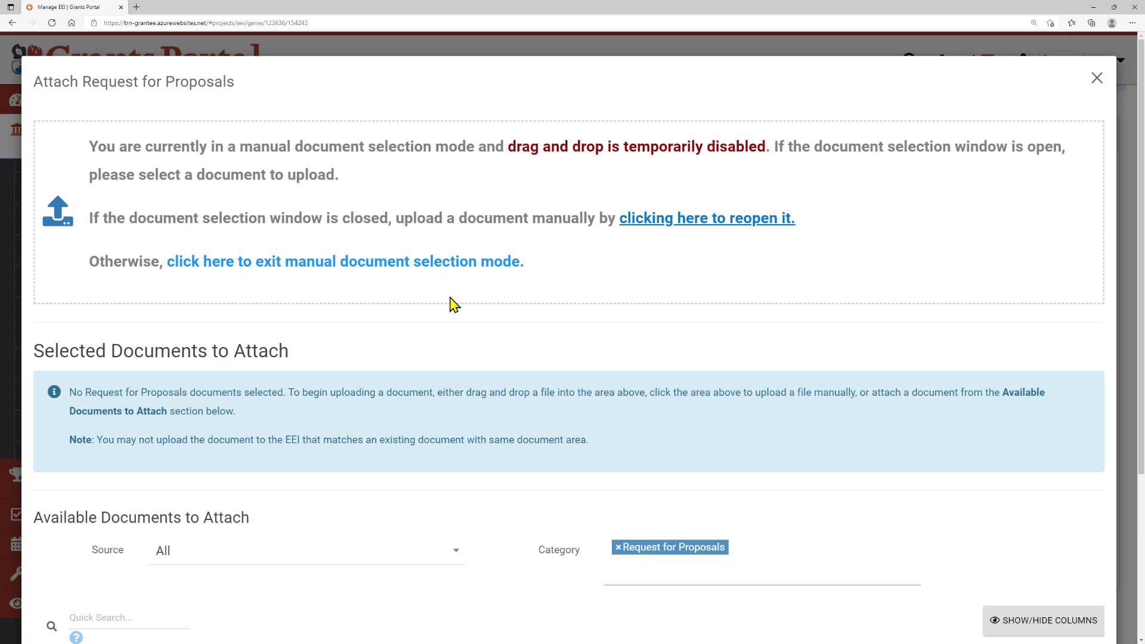
scroll(715, 453, "down", 3)
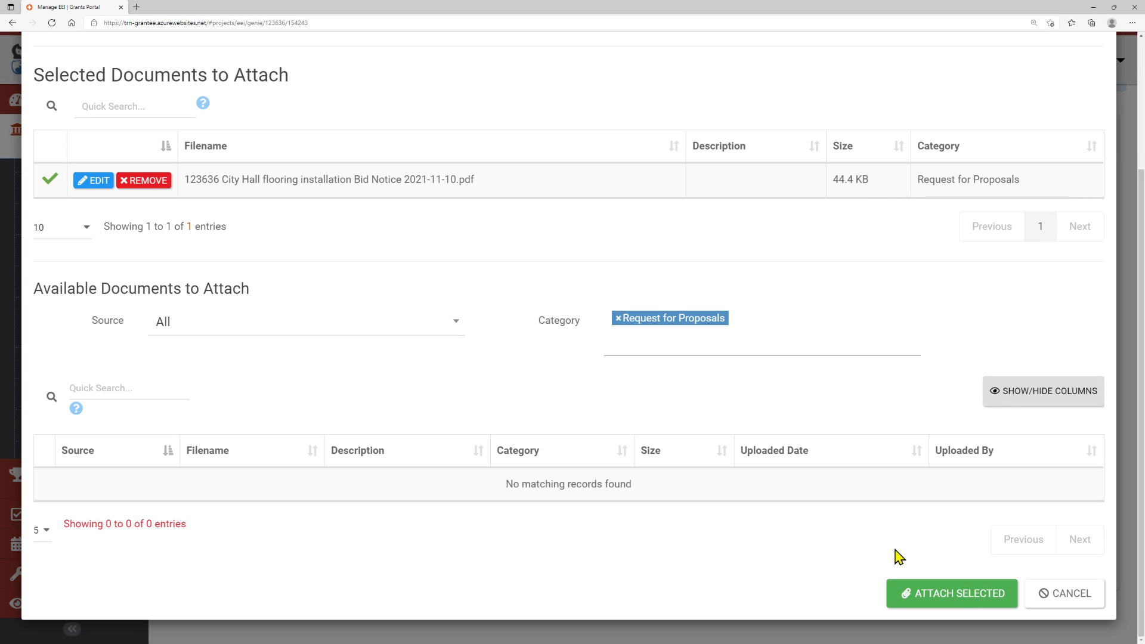
left_click(980, 605)
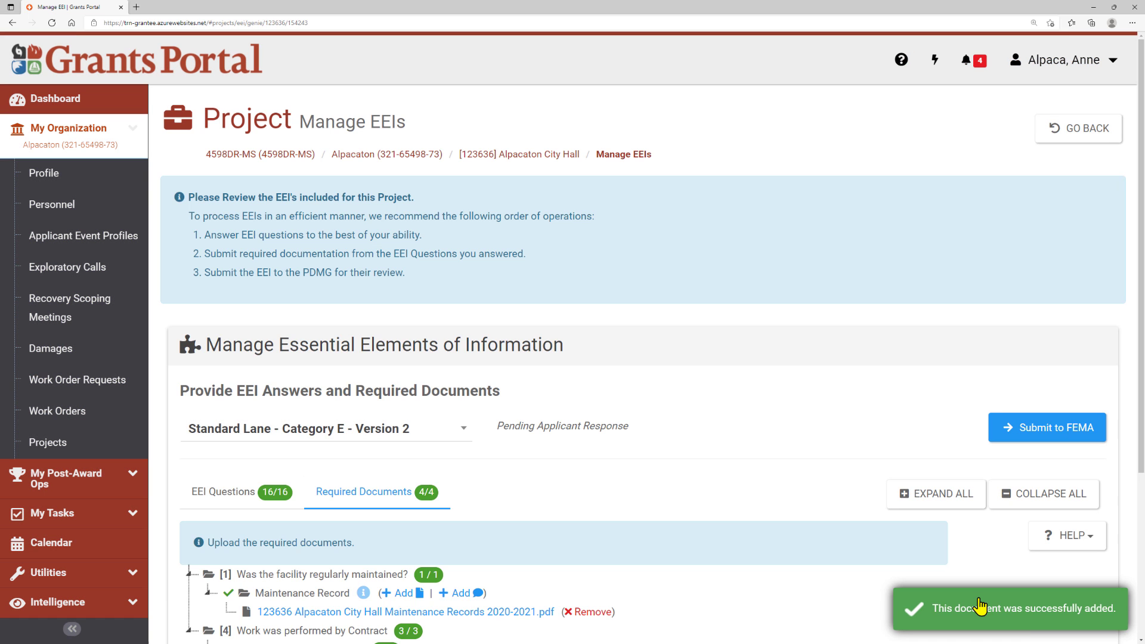
Submit the completed Standard Lane - Category E EEI to FEMA and review its submitted document list
scroll(980, 606, "down", 4)
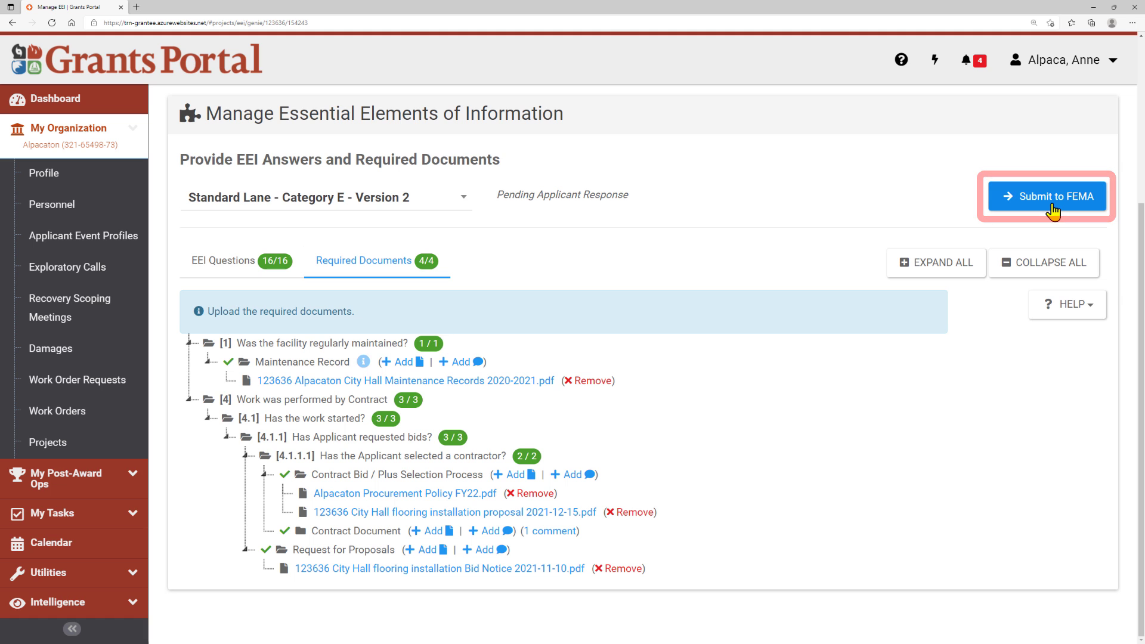
left_click(1053, 203)
left_click(659, 295)
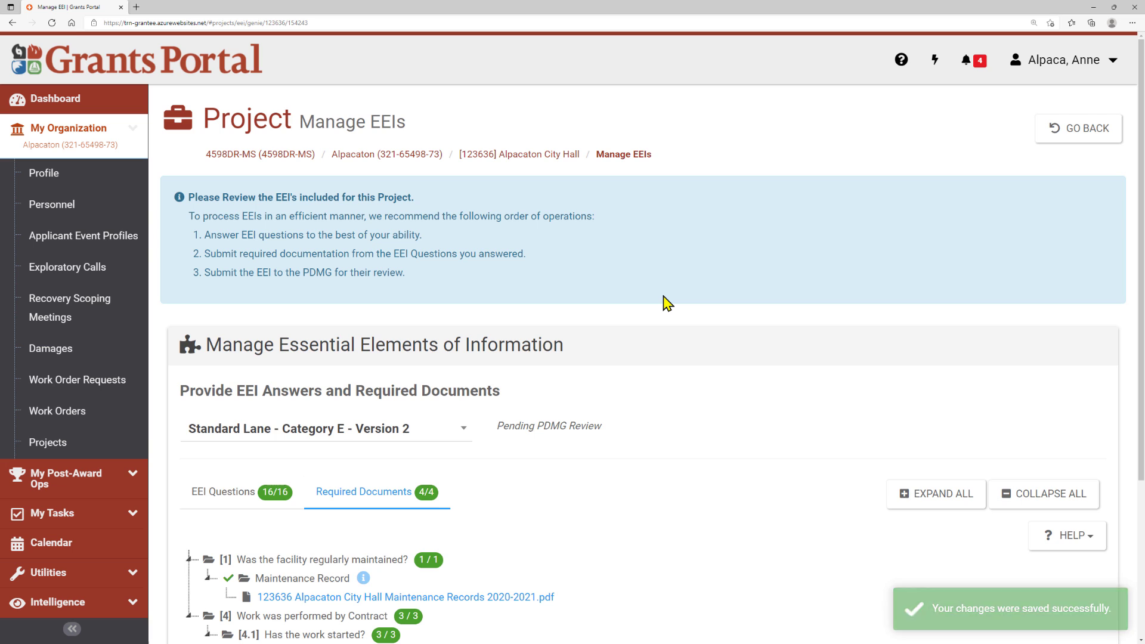
scroll(665, 296, "down", 3)
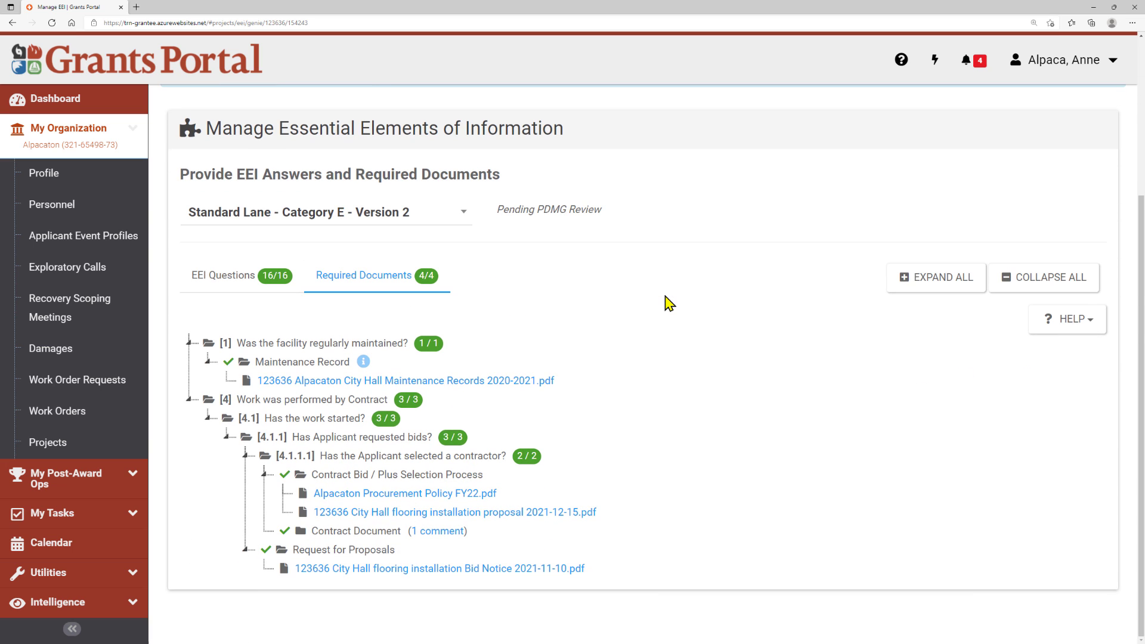